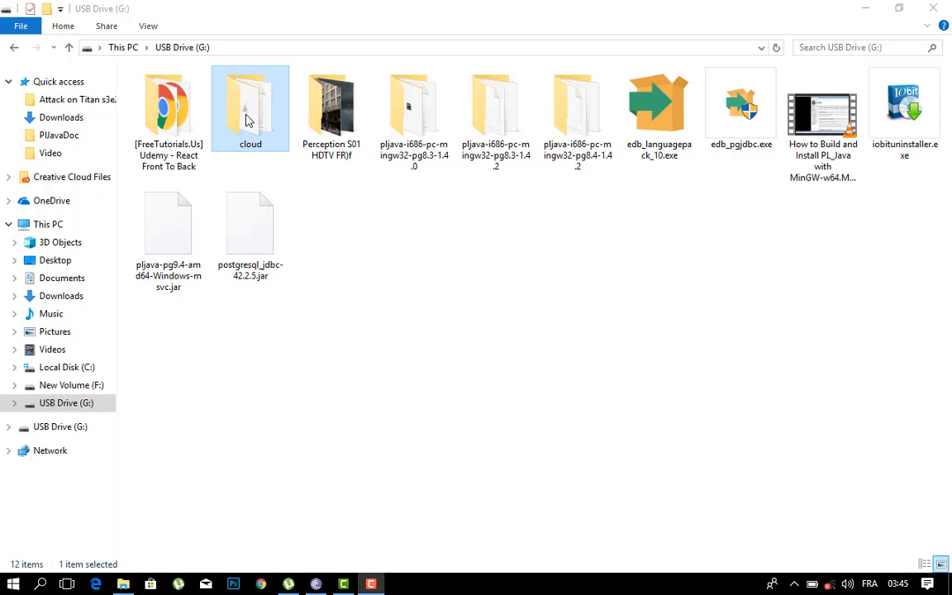
Step: Launch postgresql-9.0.0-1-windows_x64.exe from the cloud folder on the USB drive and accept the default installation and data directories
double_click(245, 120)
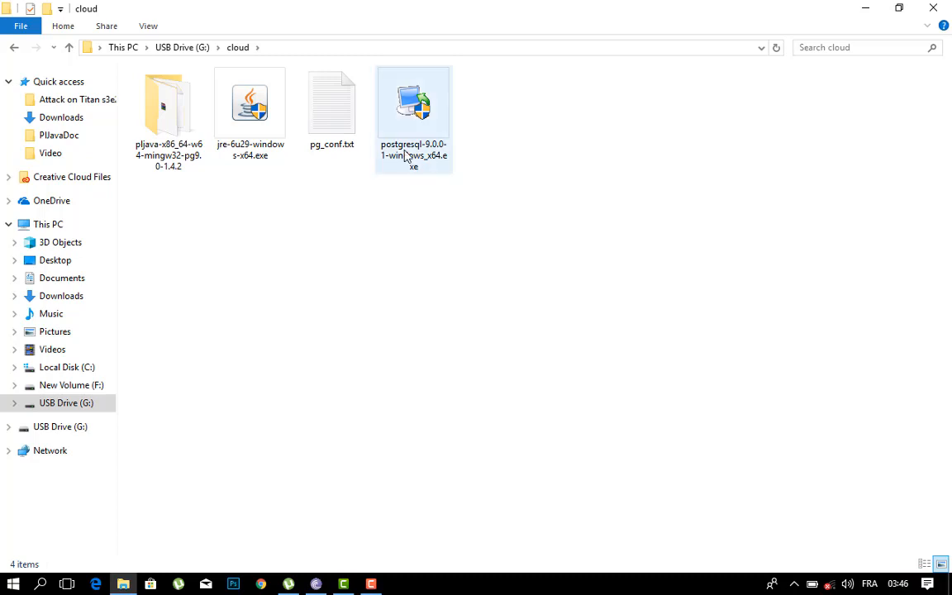
click(406, 157)
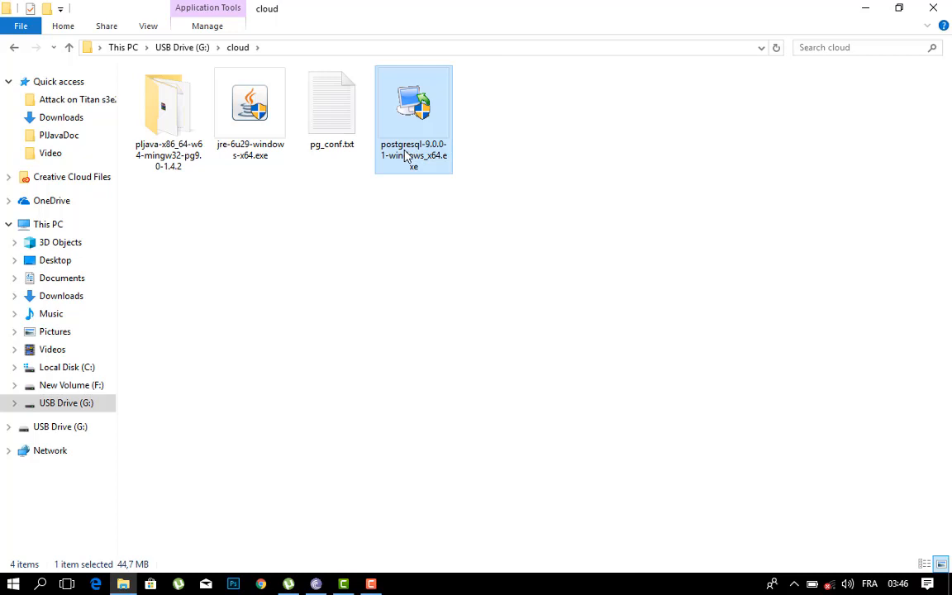
double_click(405, 157)
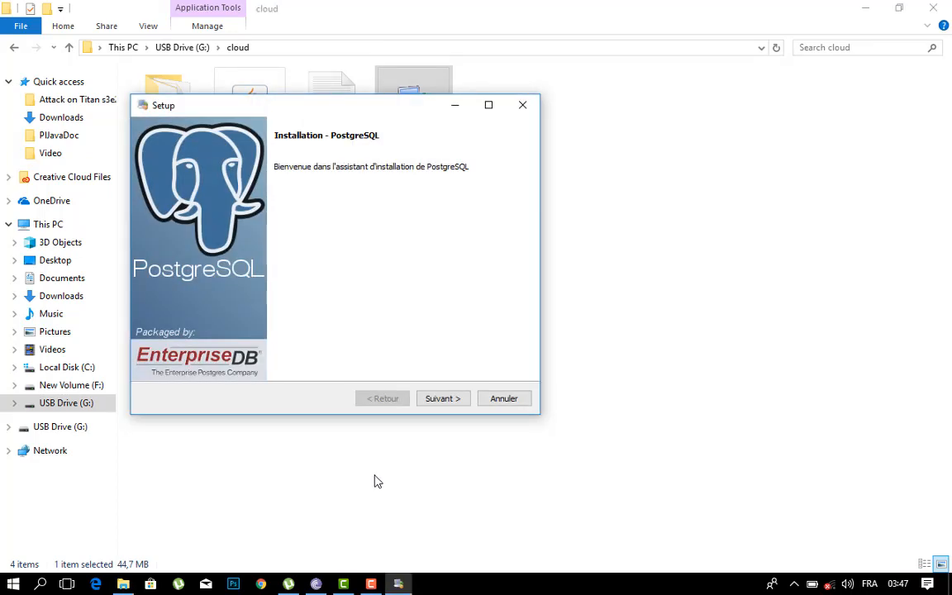
click(439, 399)
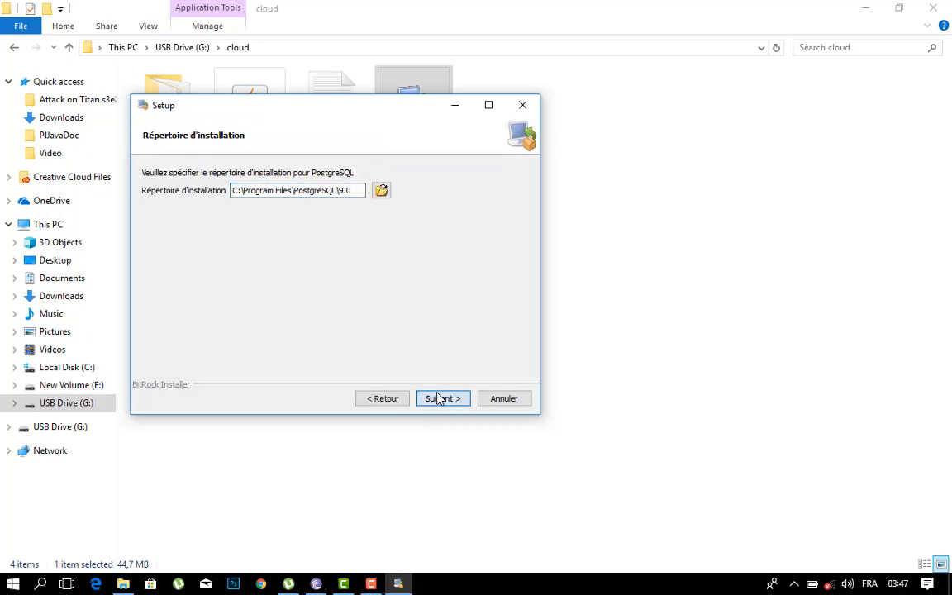
click(438, 398)
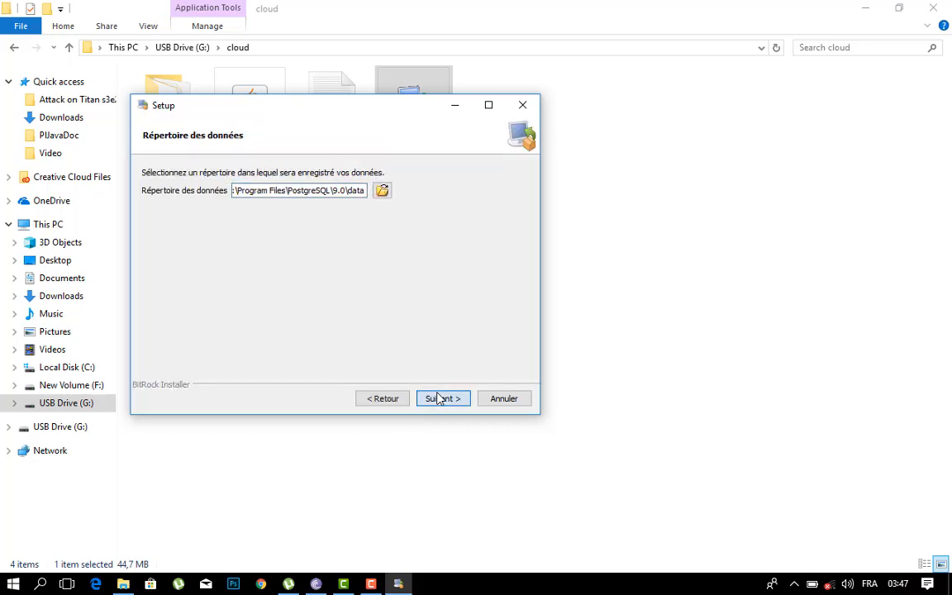
click(439, 398)
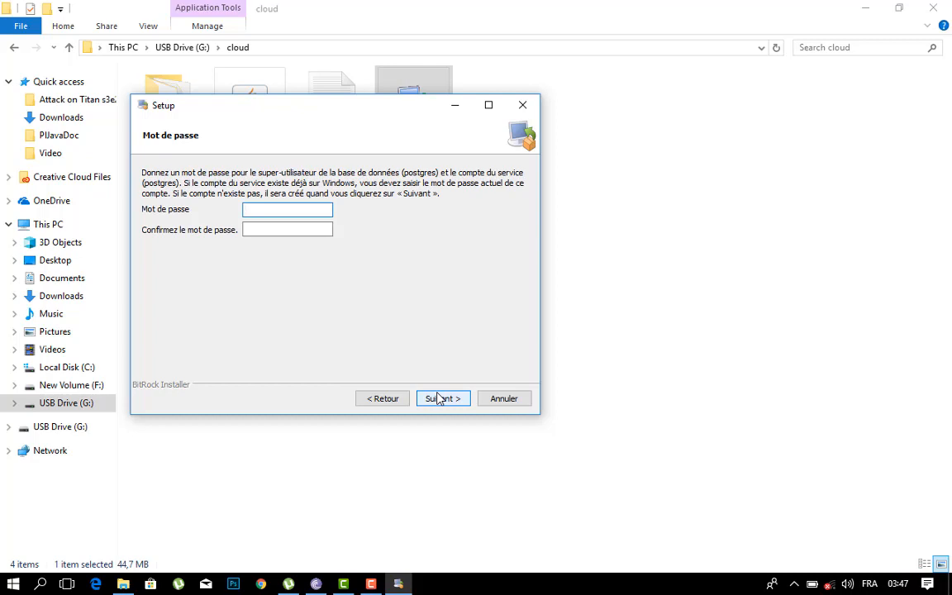
Step: Enter and confirm the password for the postgres database superuser and service account
text(admin12)
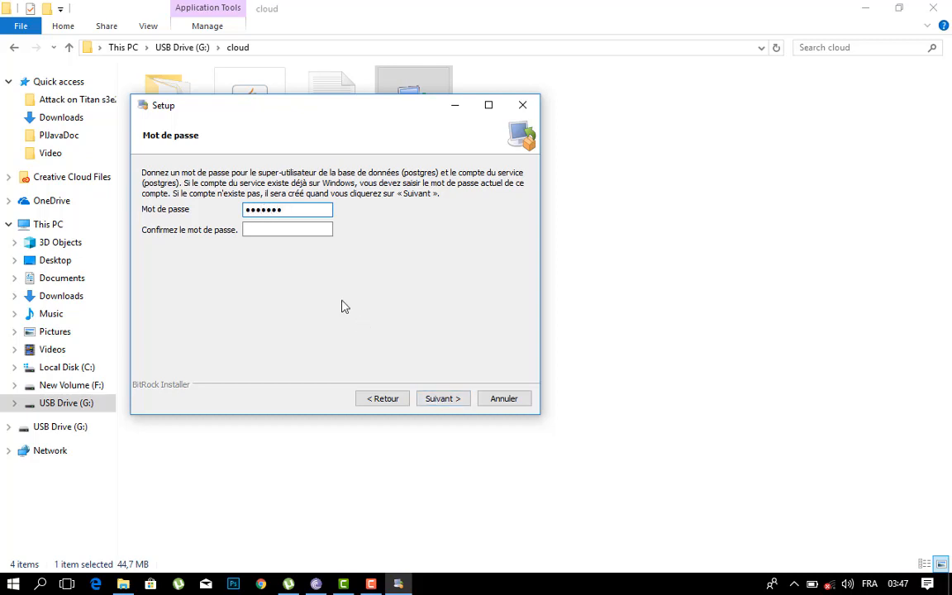
click(293, 234)
text(admin12)
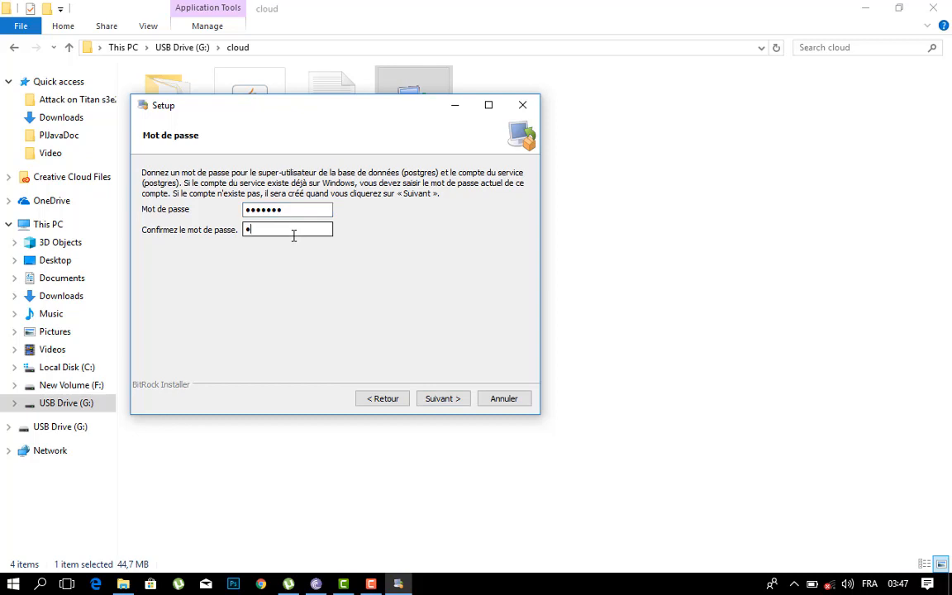
text(2)
key(Return)
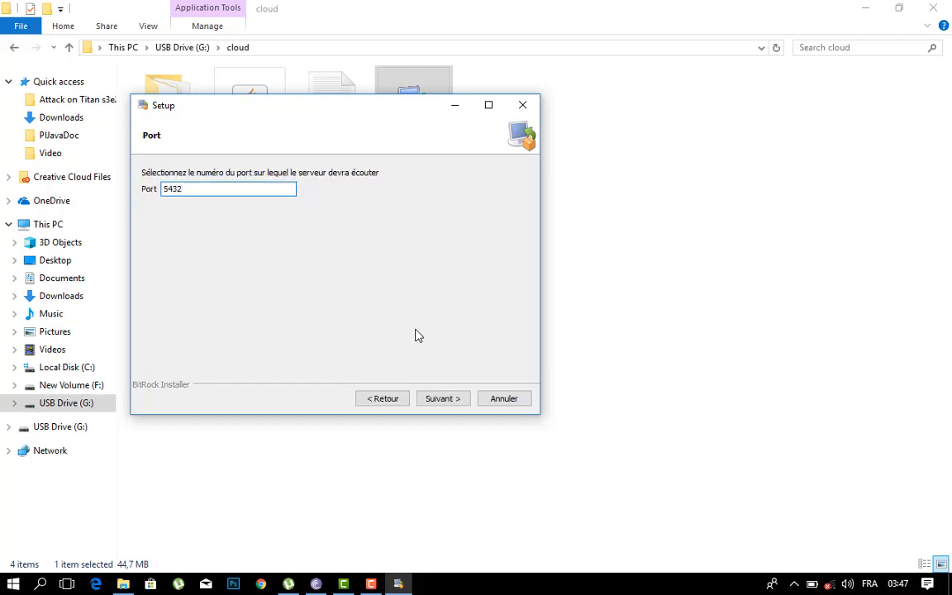
Step: Accept port 5432, install PostgreSQL, and finish the wizard with Stack Builder set to launch on exit
click(437, 398)
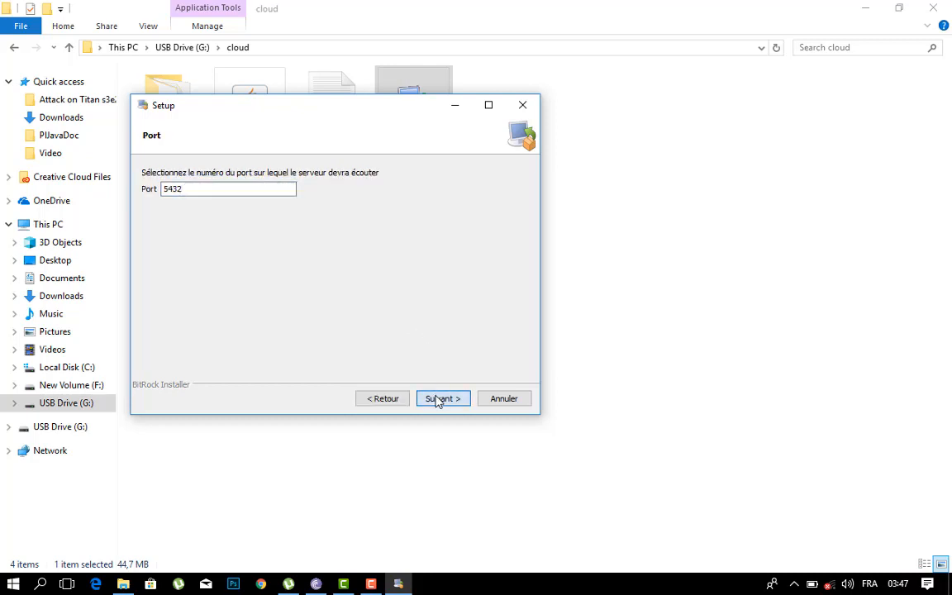
click(438, 400)
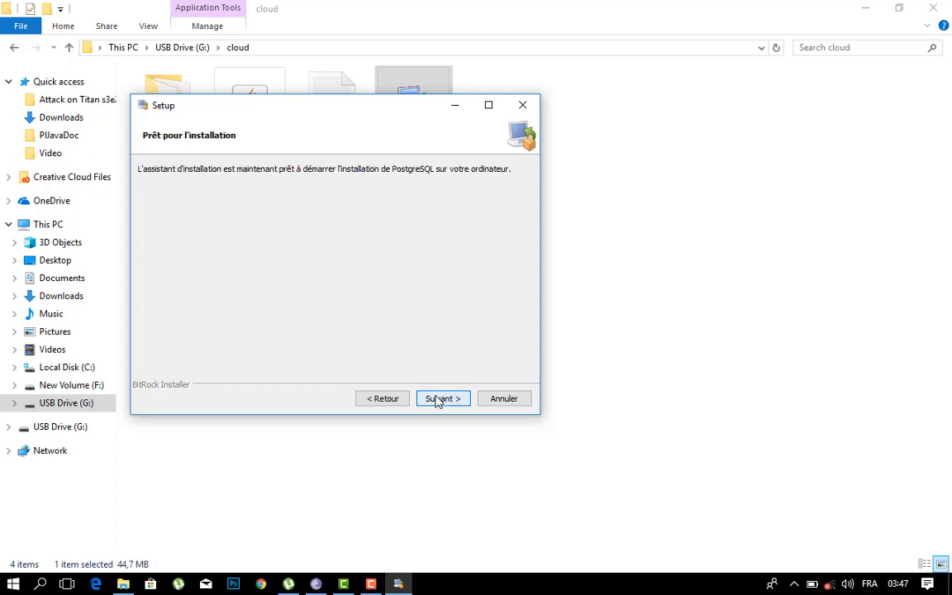
click(438, 399)
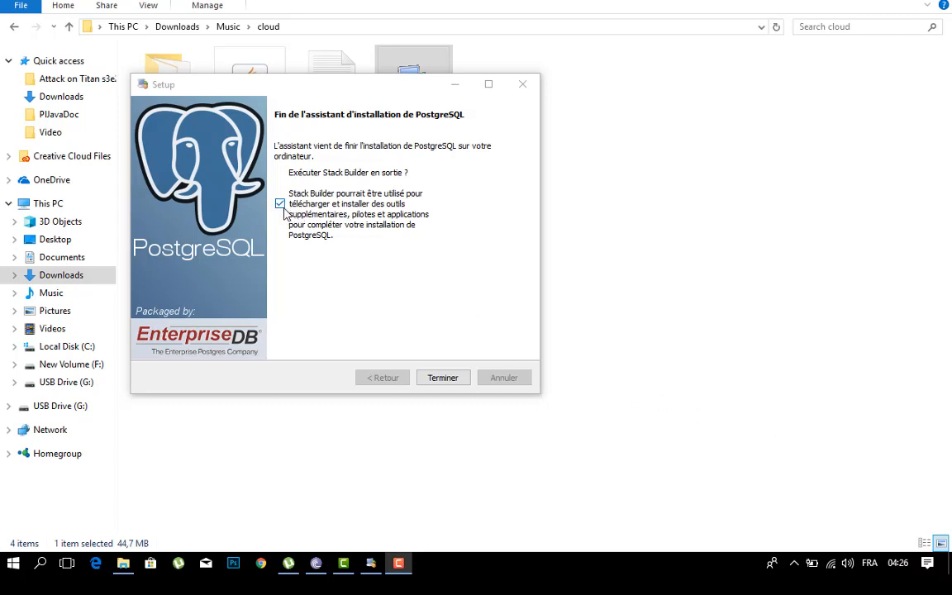
click(454, 379)
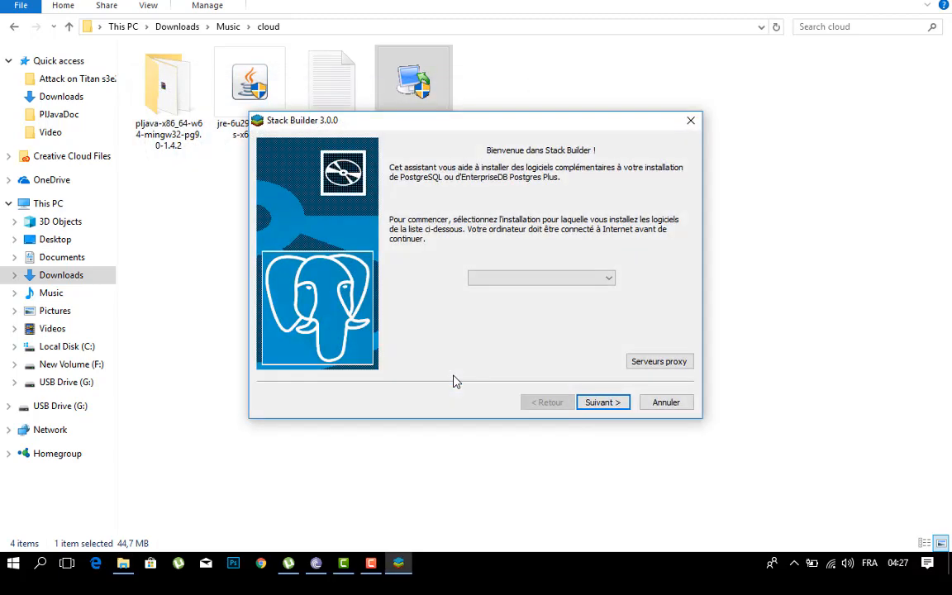
Step: Choose PostgreSQL 9.0 (x64) on port 5432 as the Stack Builder target installation and continue to the application list
click(610, 278)
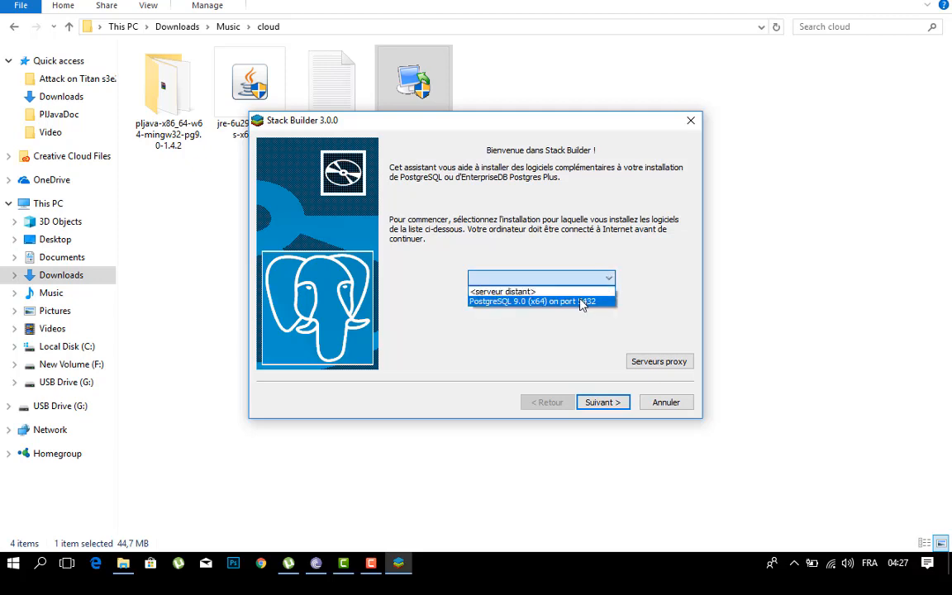
click(582, 301)
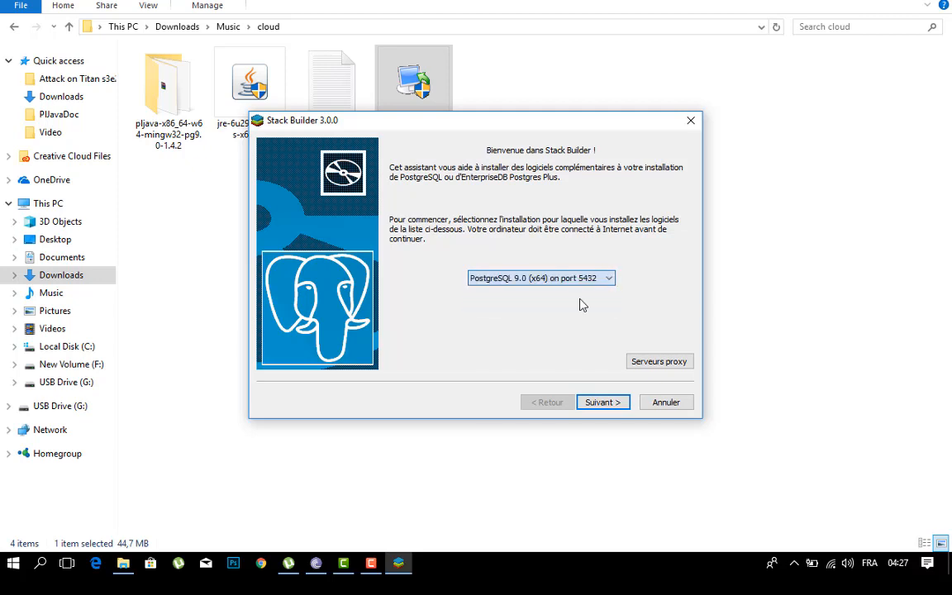
click(588, 402)
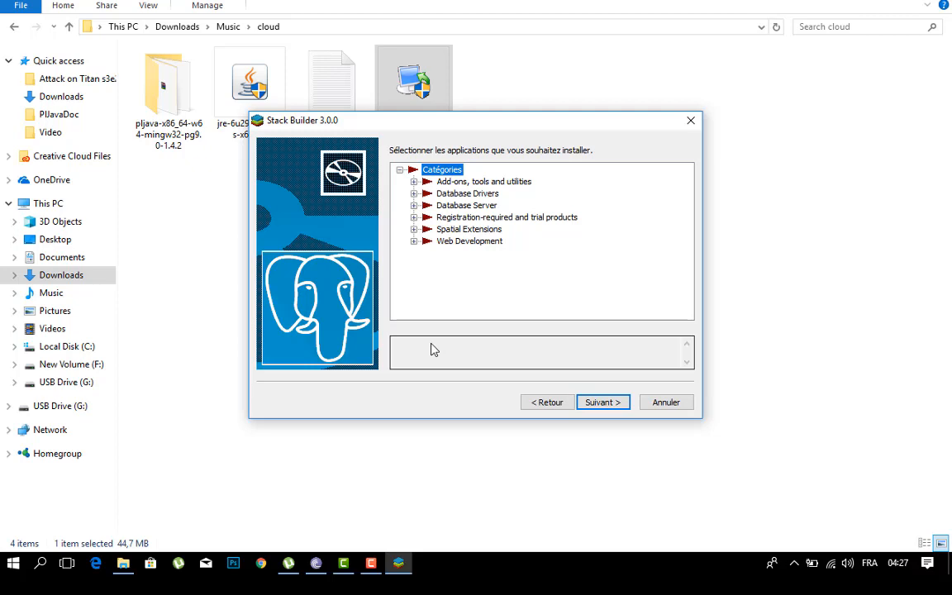
Step: Select the pgJDBC v42.2.2-1 package among the database drivers and download it to the default directory
click(414, 193)
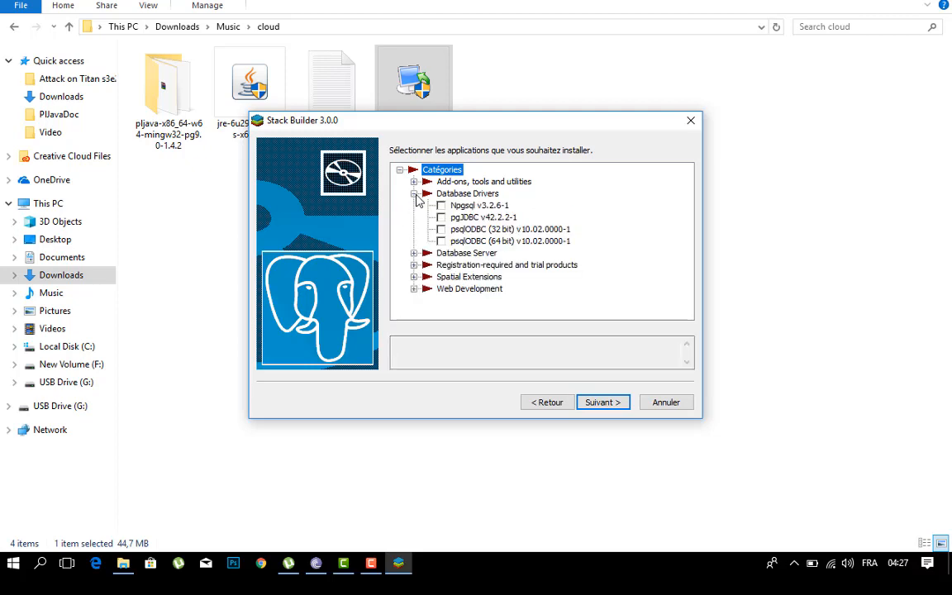
click(441, 218)
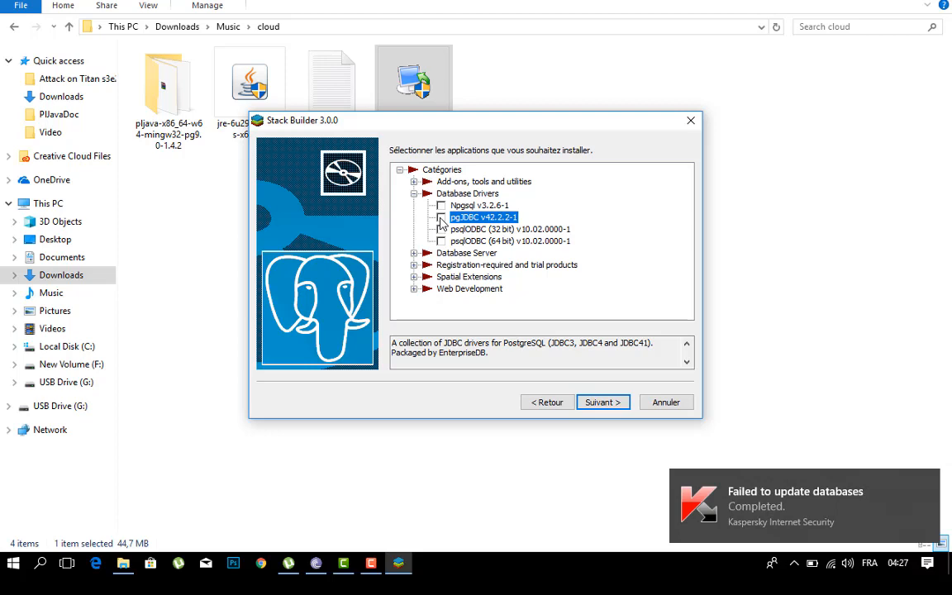
click(441, 217)
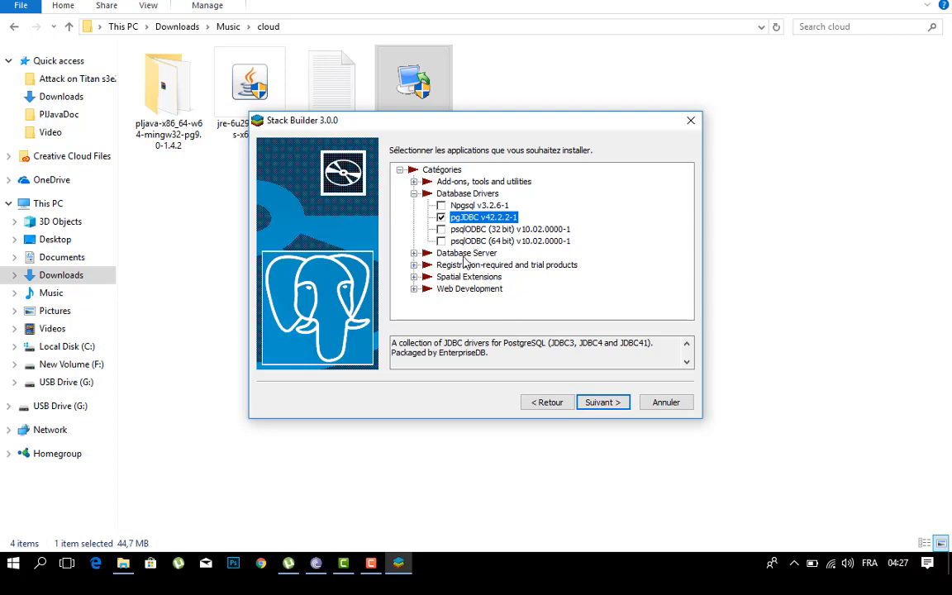
click(589, 402)
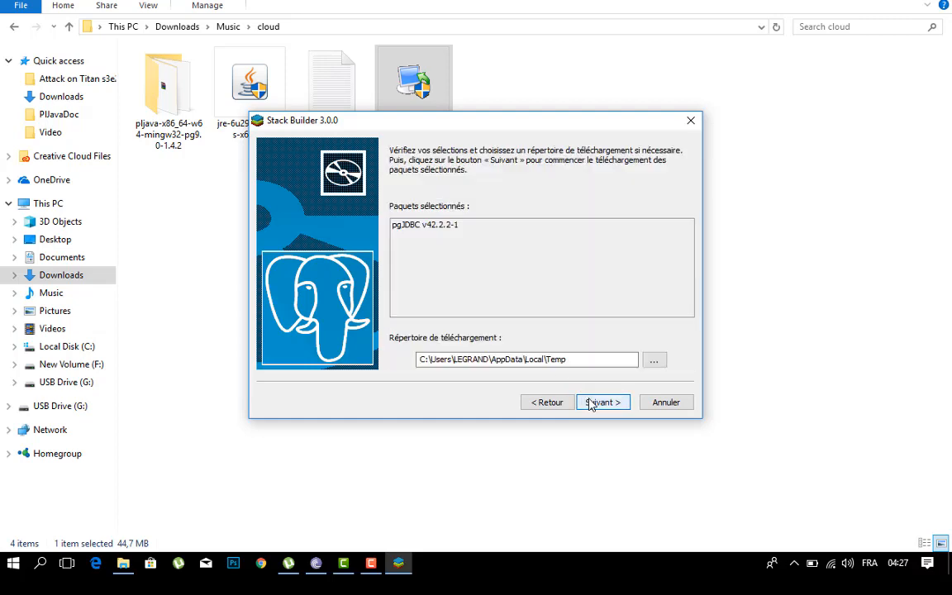
click(589, 403)
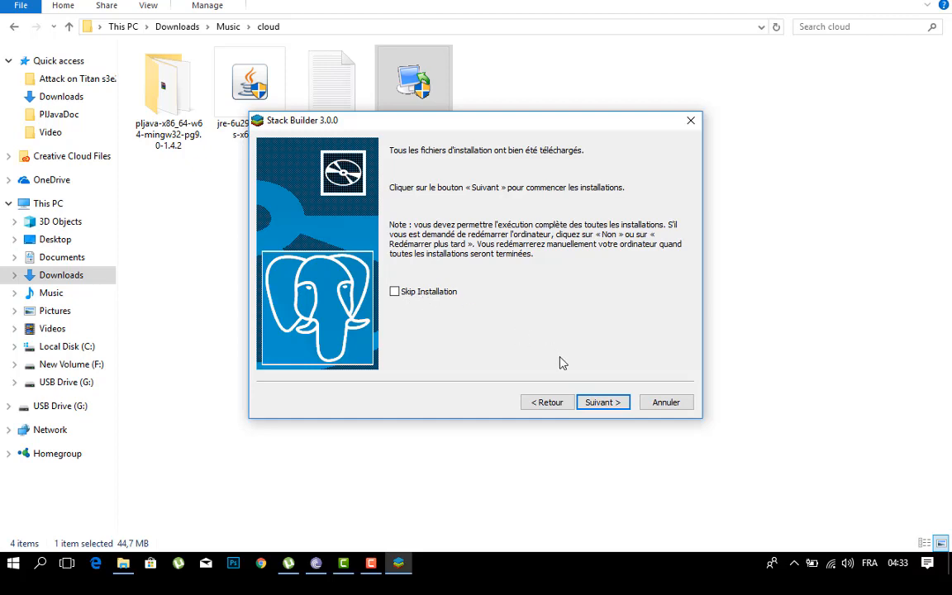
Step: Install pgJDBC in its default directory, then finish the Stack Builder and PostgreSQL setup wizards
click(589, 402)
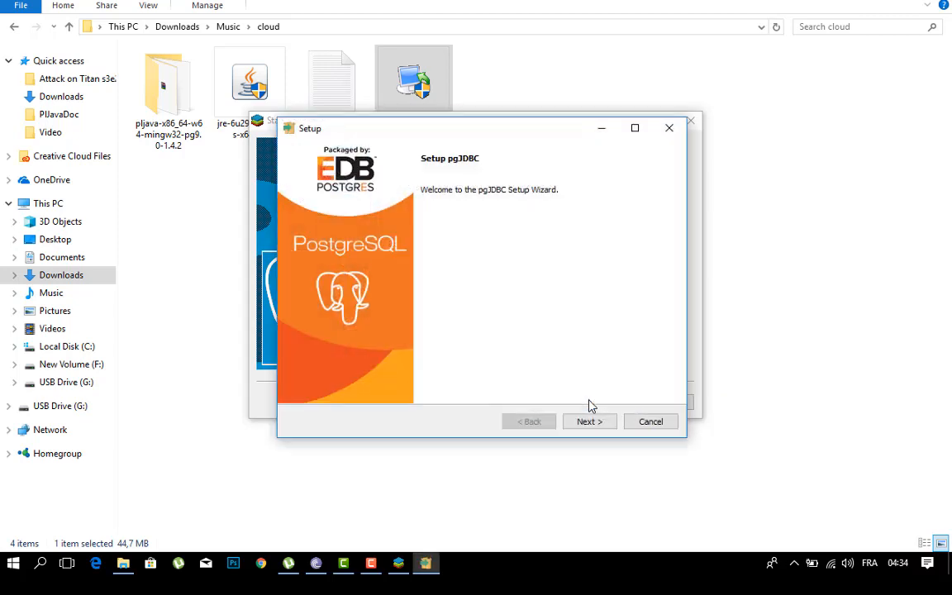
click(589, 421)
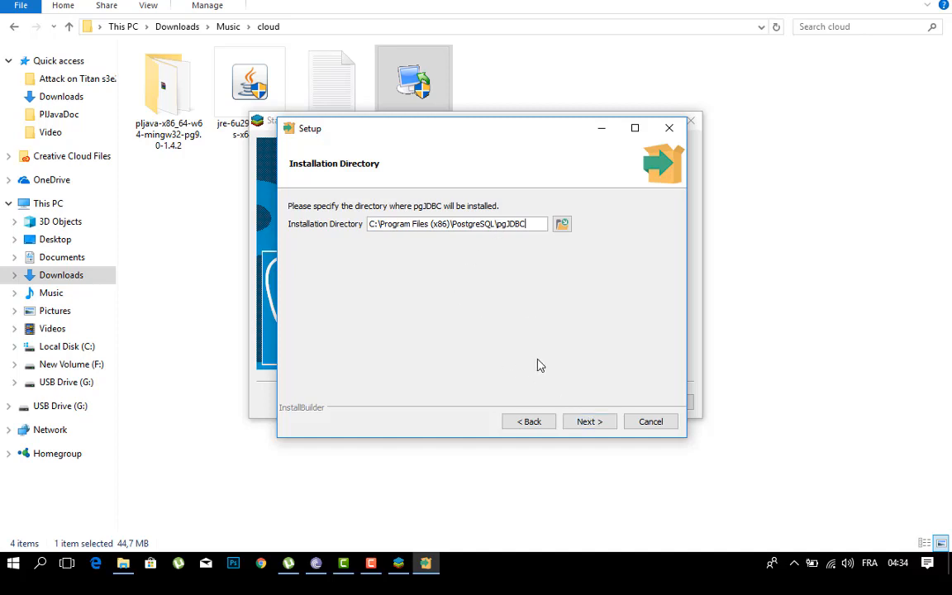
click(581, 422)
click(582, 422)
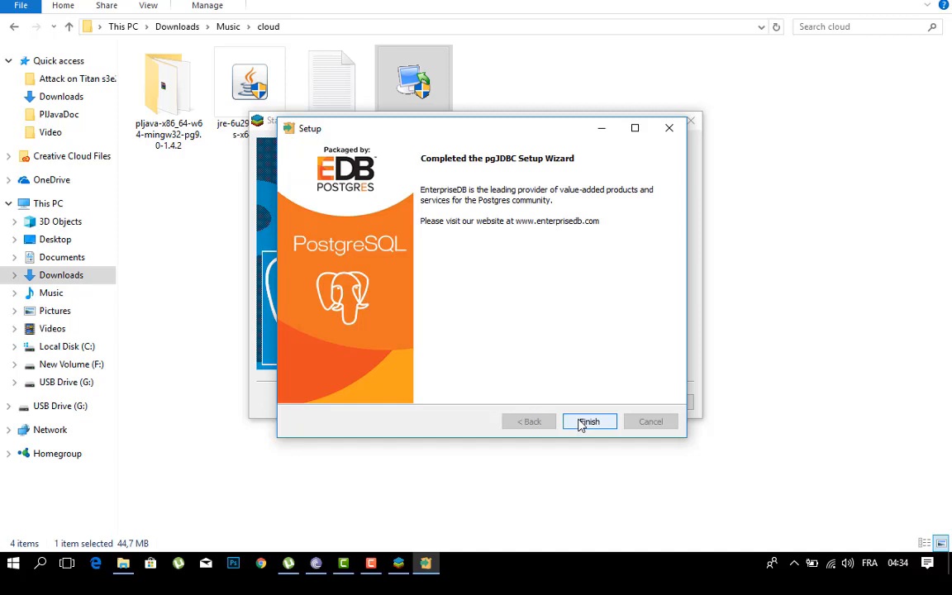
click(587, 422)
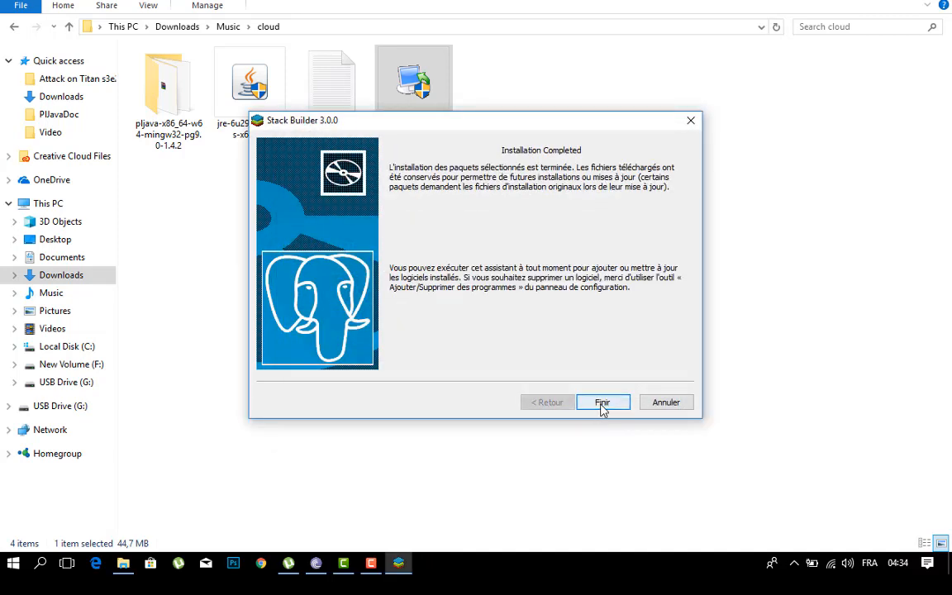
click(602, 403)
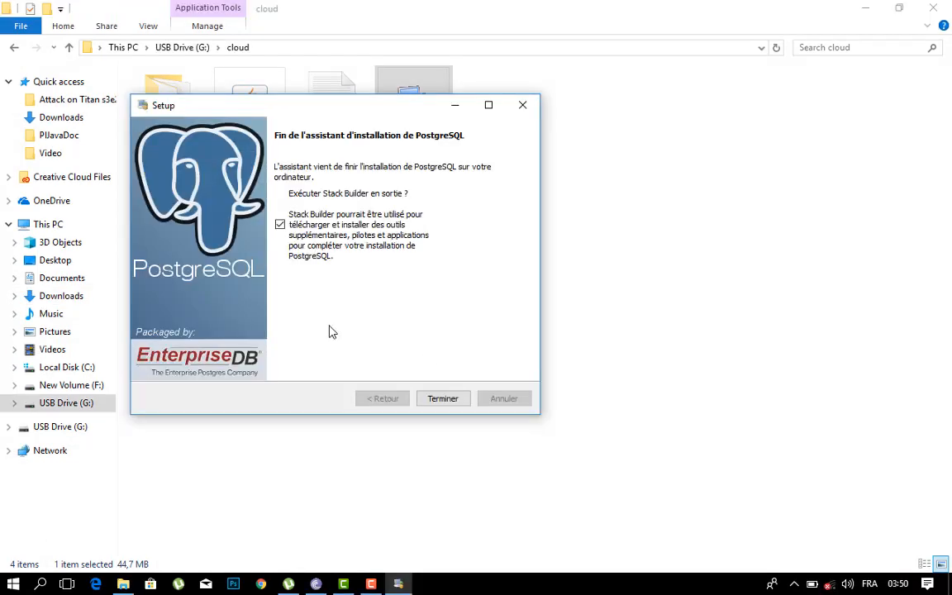
click(439, 397)
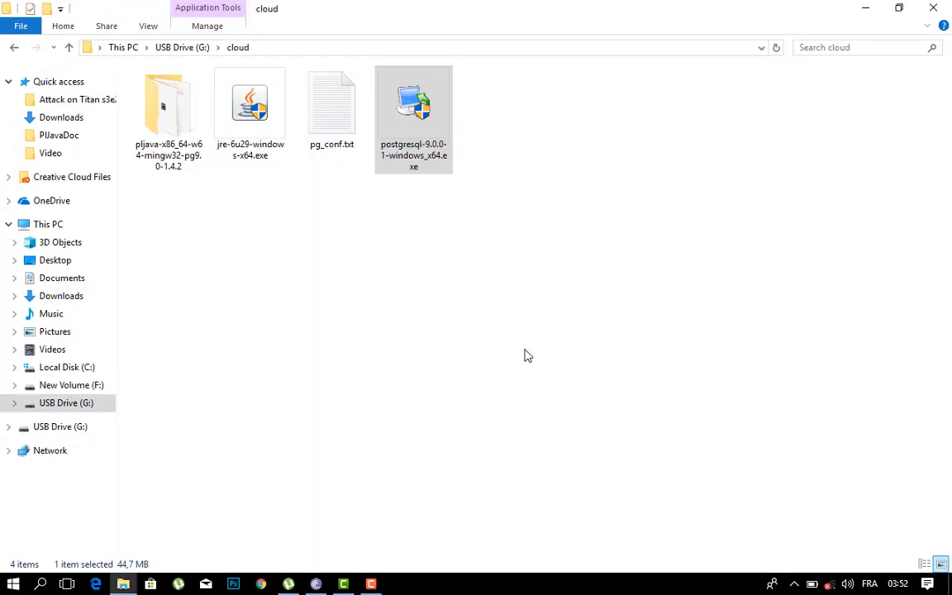
mouse_move(371, 584)
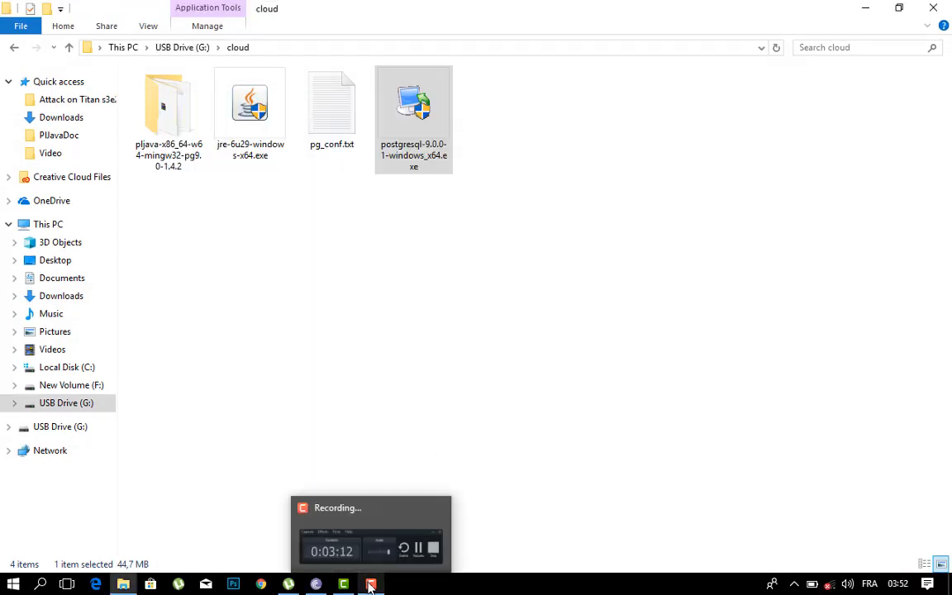
click(371, 584)
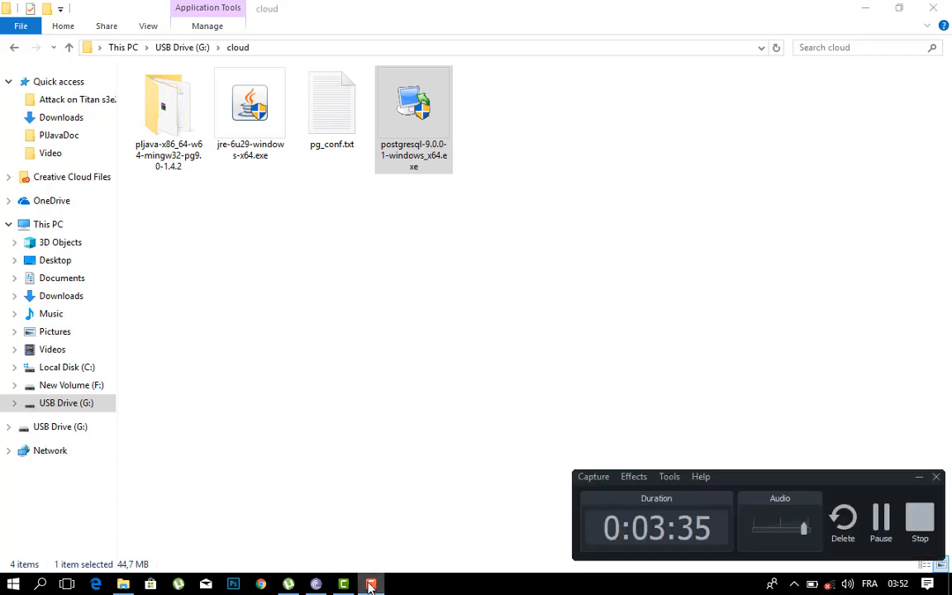
click(371, 584)
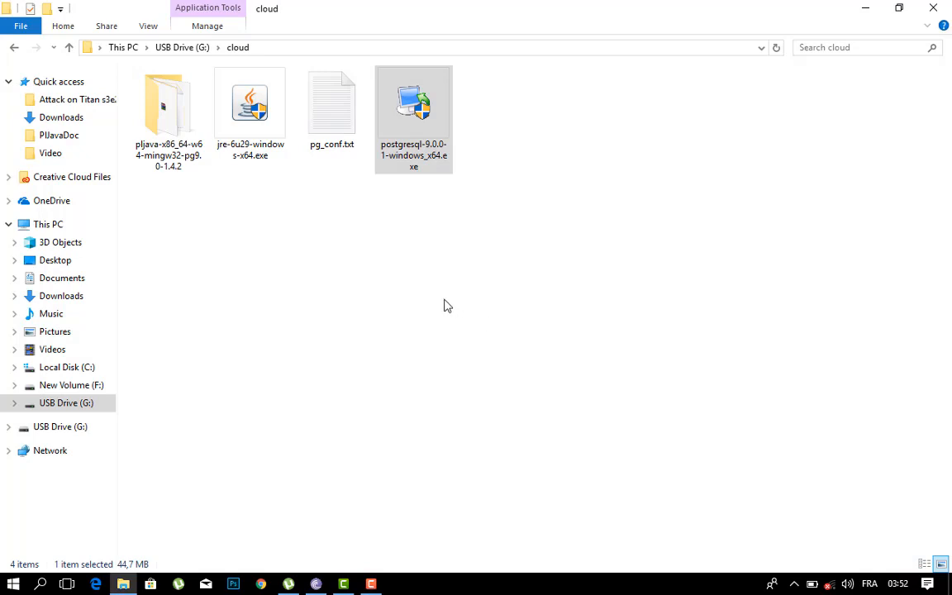
Step: Install Java from jre-6u29-windows-x64.exe with the default destination folder and close the installer
click(243, 157)
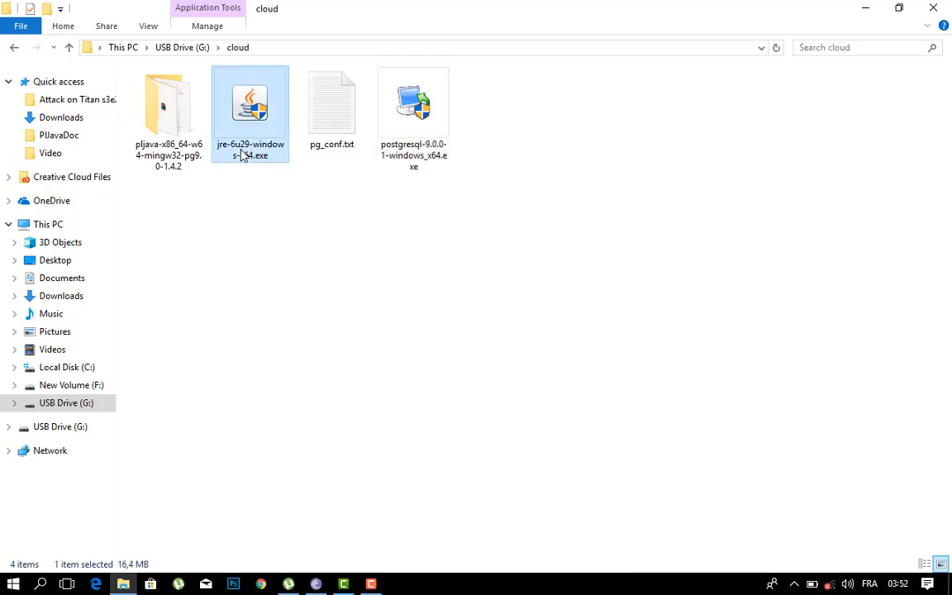
double_click(244, 157)
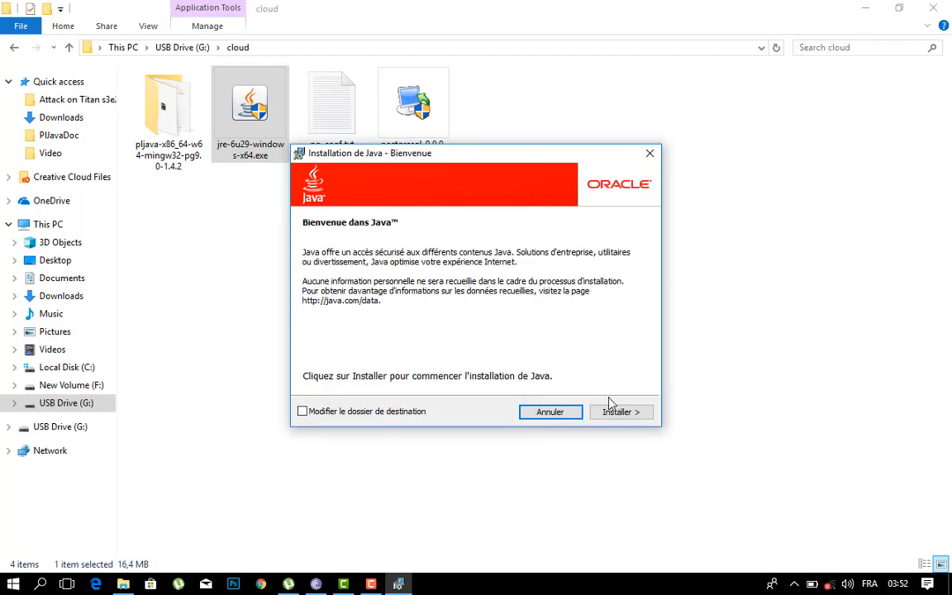
click(615, 412)
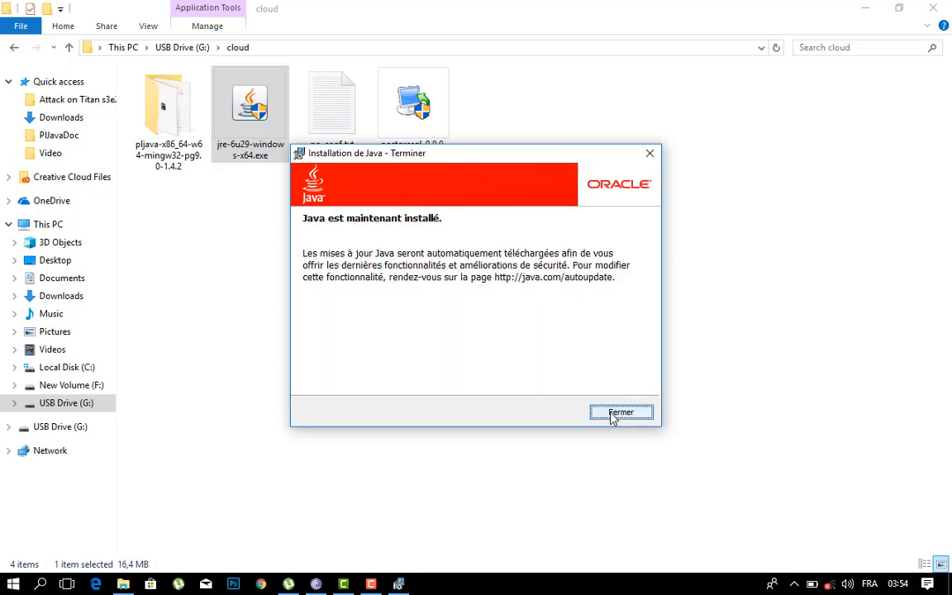
click(611, 415)
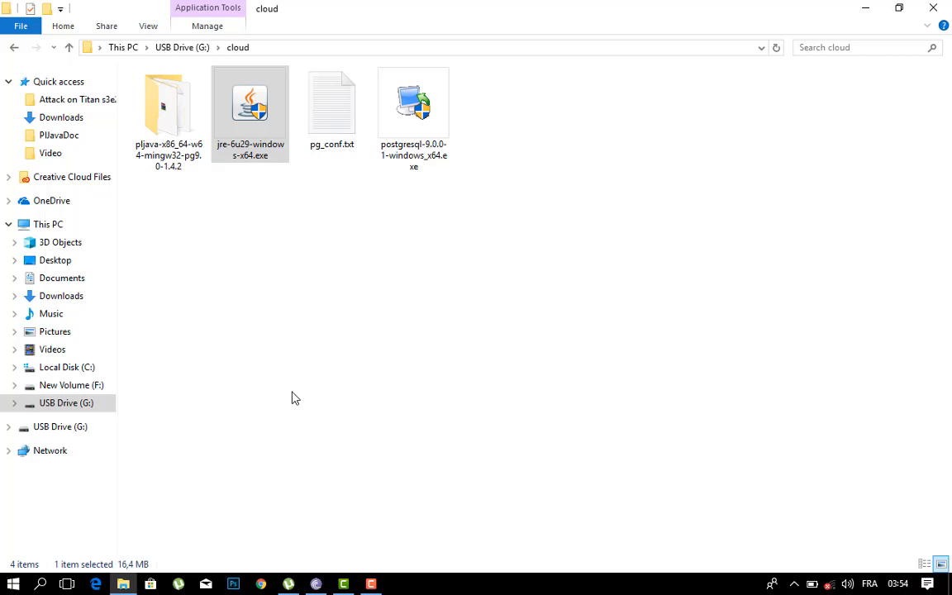
Step: Browse to C:\Program Files\Java\jre6\bin and copy the folder's full path
click(90, 372)
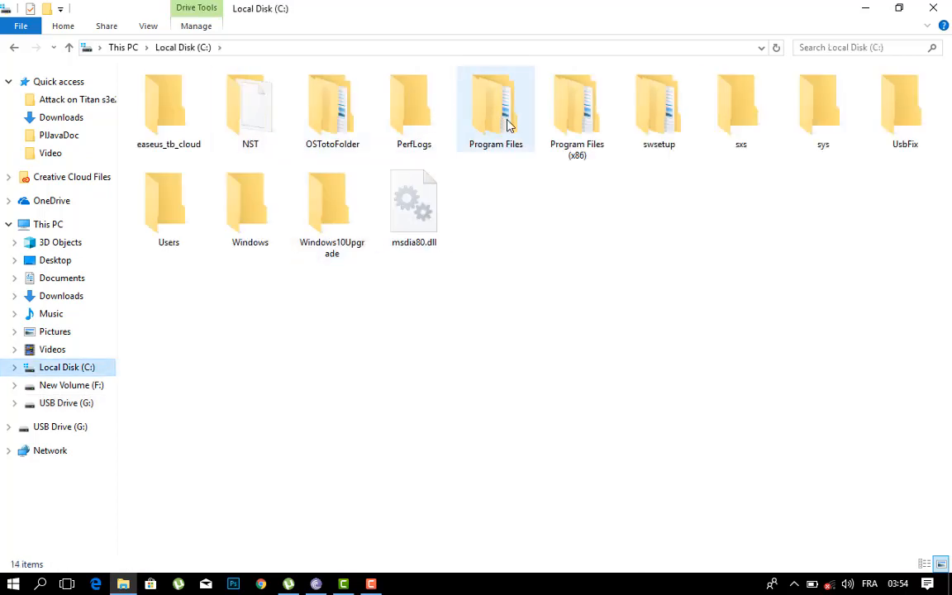
double_click(495, 111)
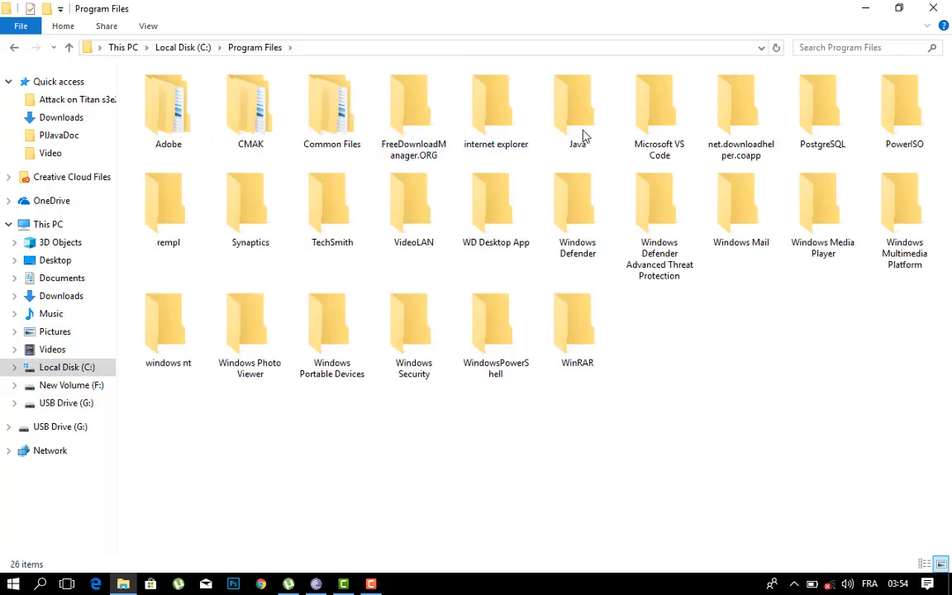
double_click(583, 137)
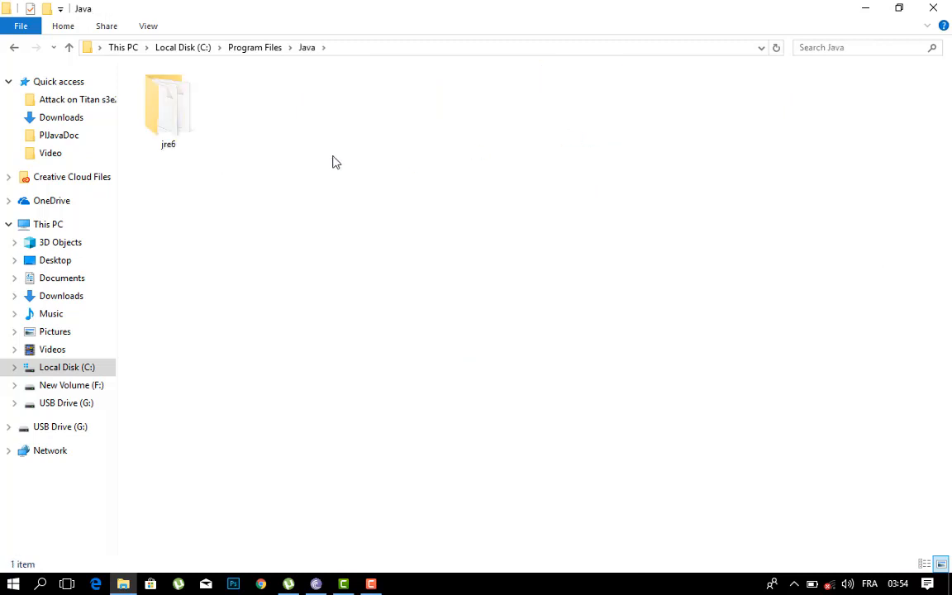
double_click(157, 123)
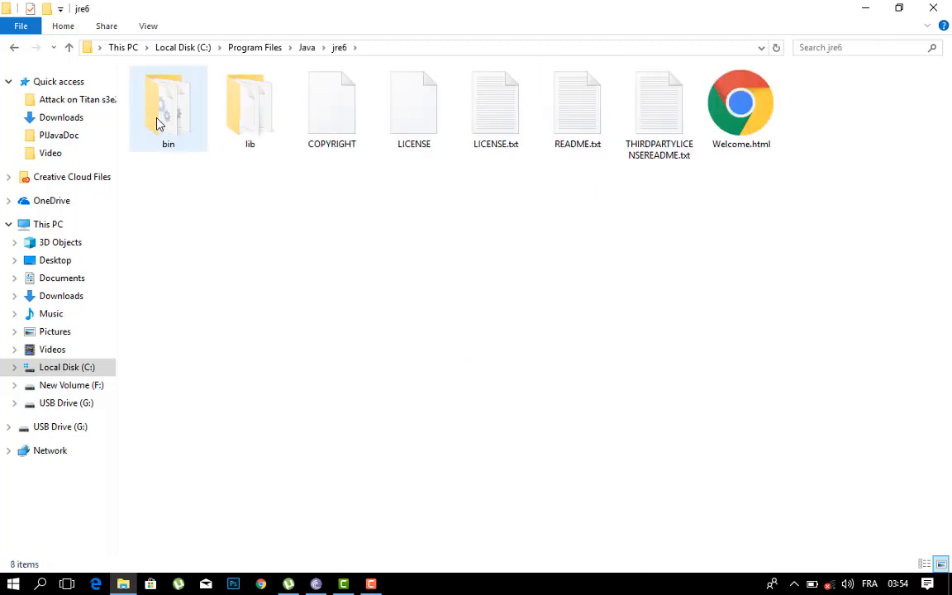
double_click(168, 123)
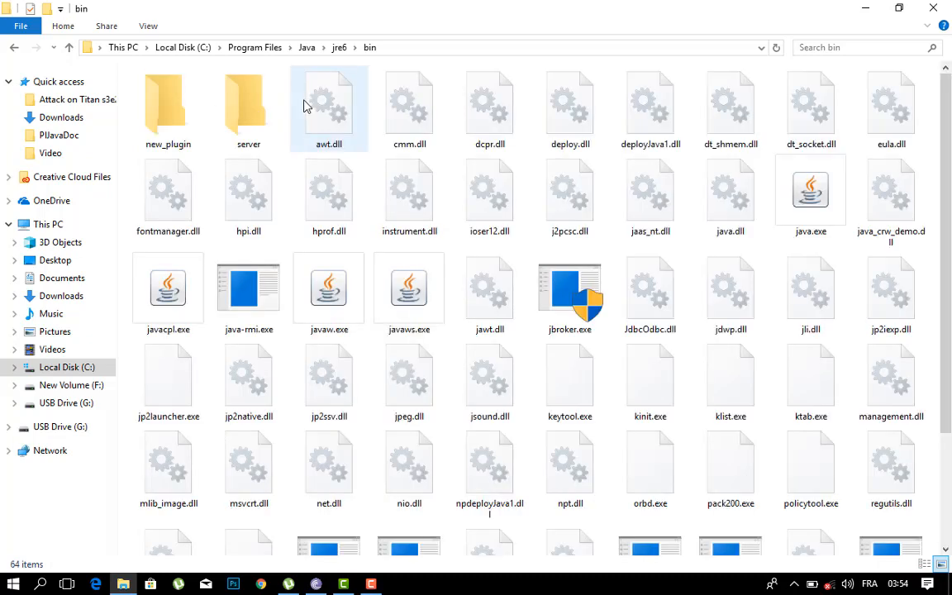
click(396, 53)
key(ctrl+c)
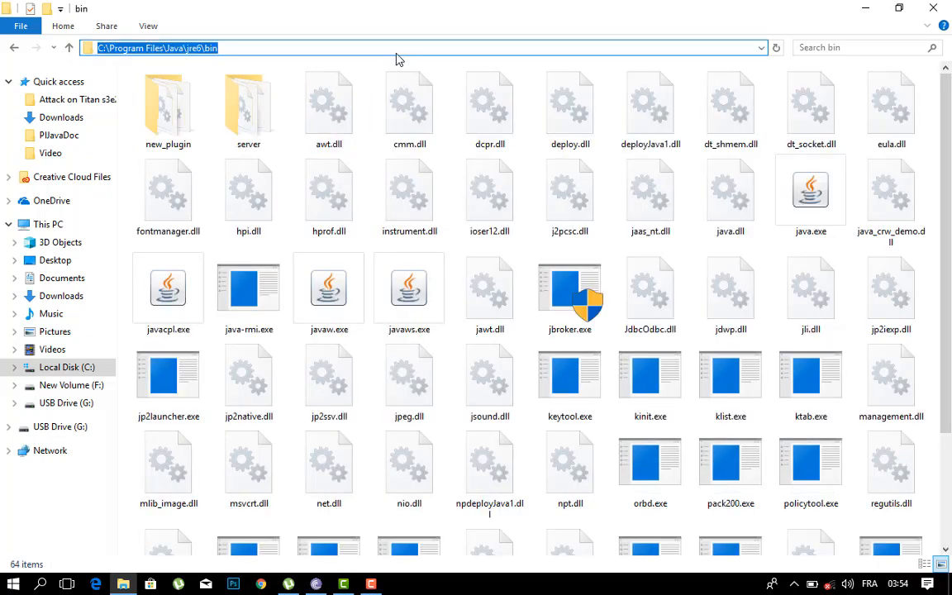
Step: Open the Windows environment variables from this computer's advanced system settings
right_click(72, 233)
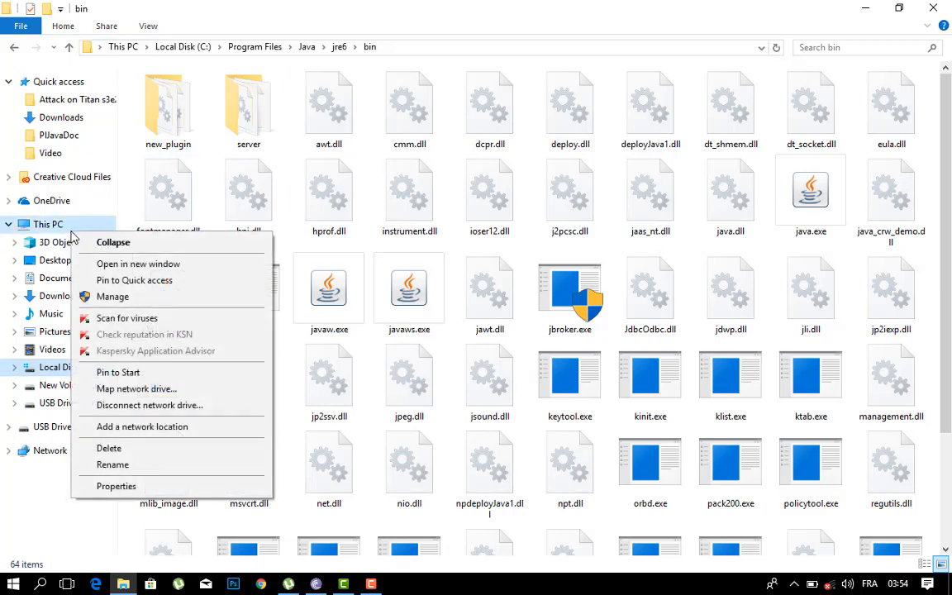
click(107, 487)
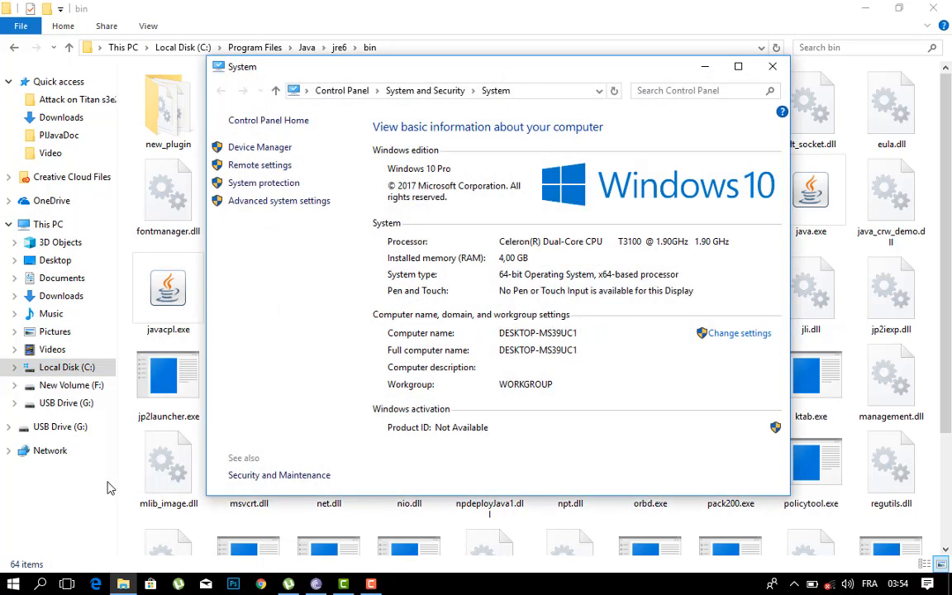
click(278, 202)
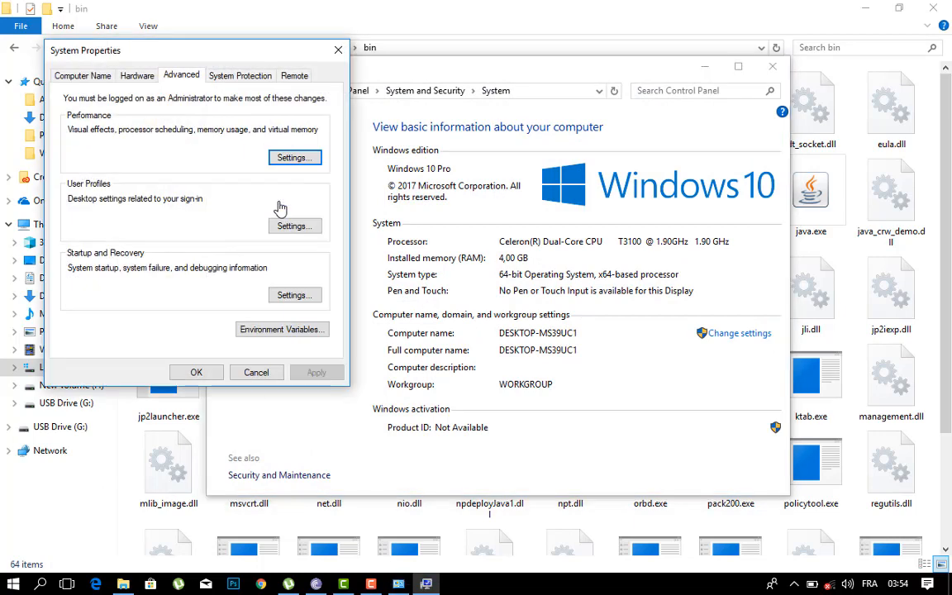
click(271, 329)
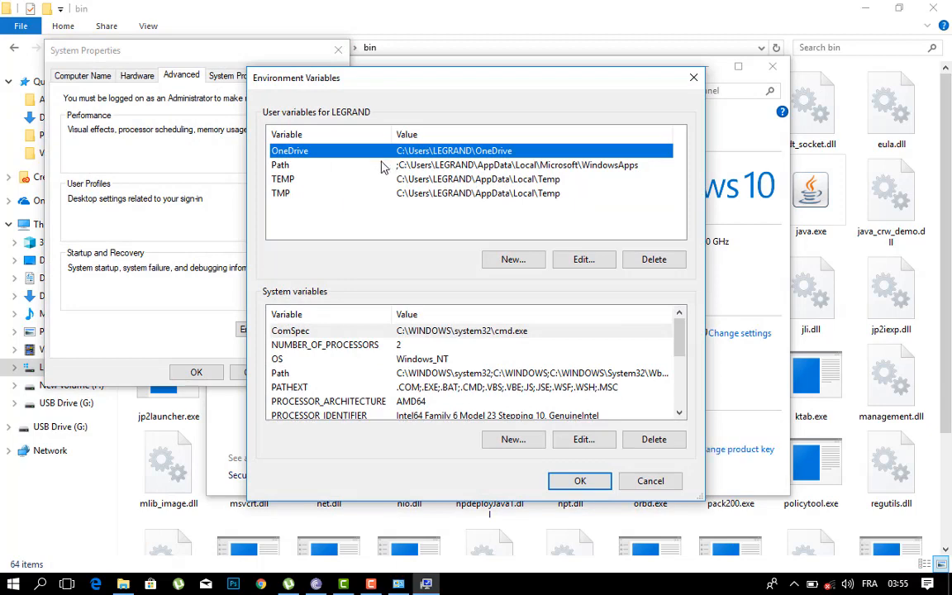
Step: Add the copied path C:\Program Files\Java\jre6\bin as a new entry in the user Path variable
click(380, 164)
click(511, 261)
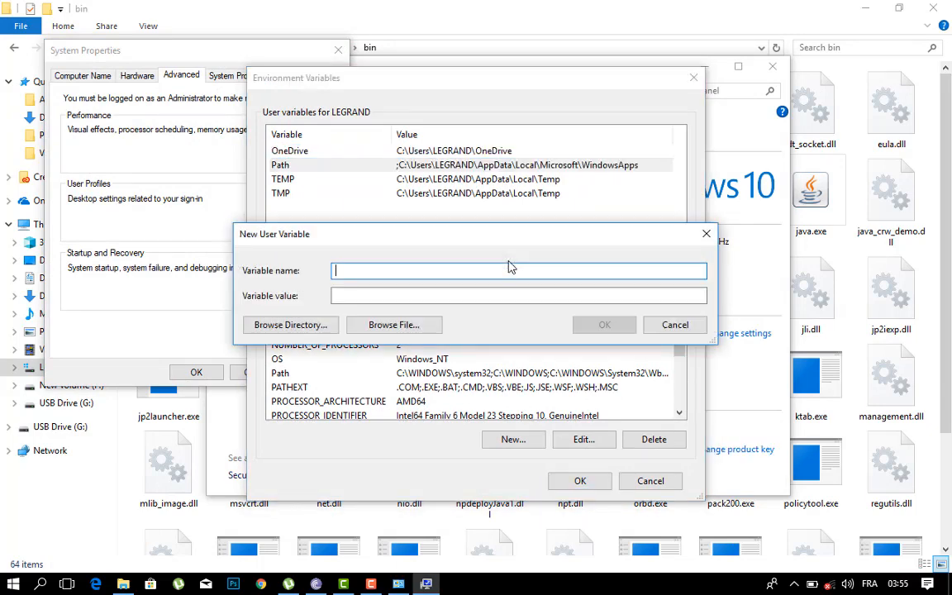
click(682, 333)
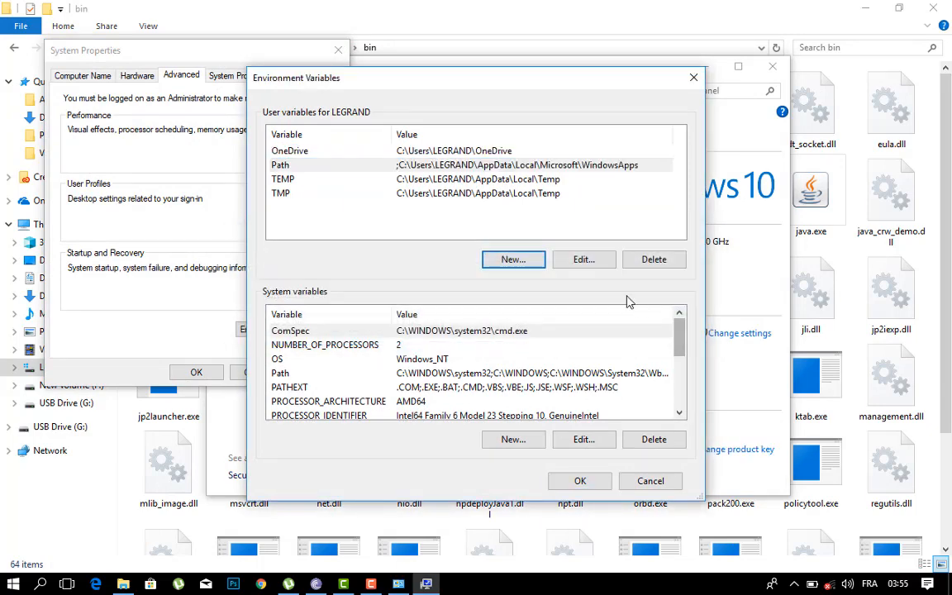
click(584, 263)
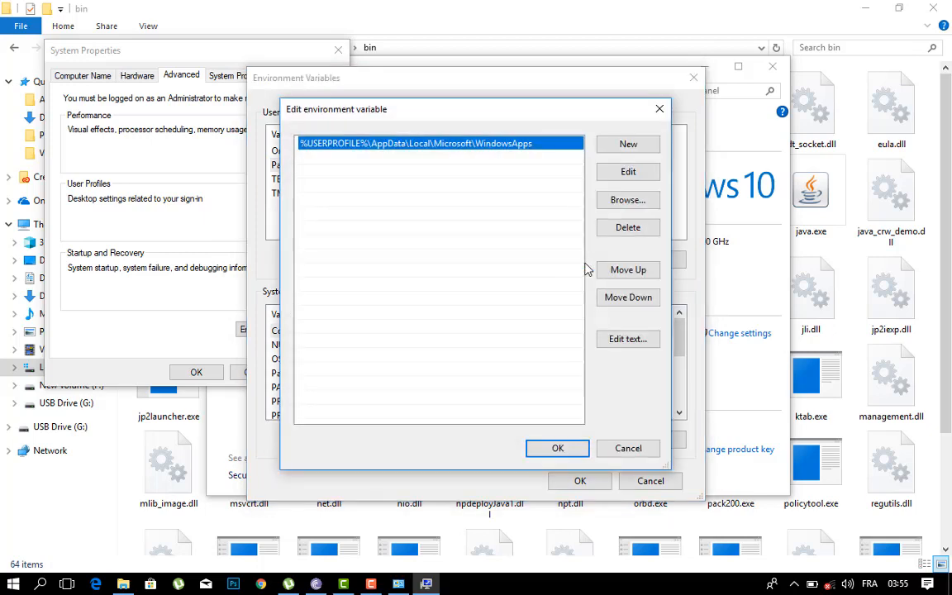
click(627, 145)
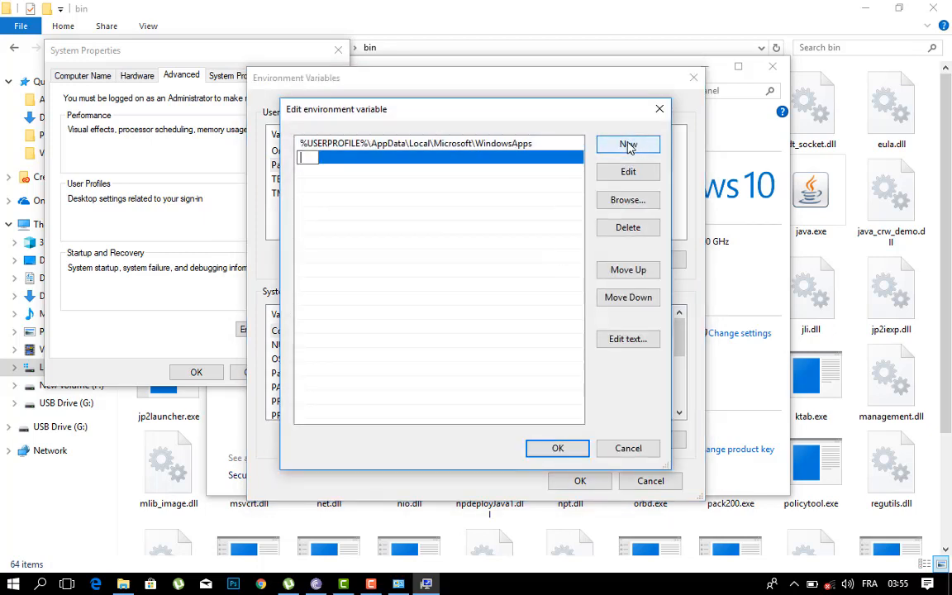
key(ctrl+v)
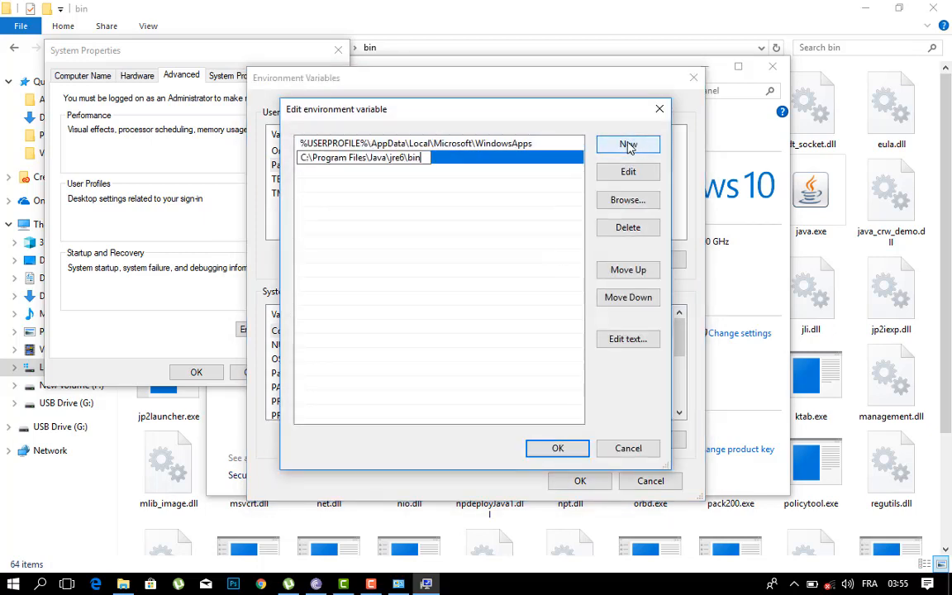
click(558, 447)
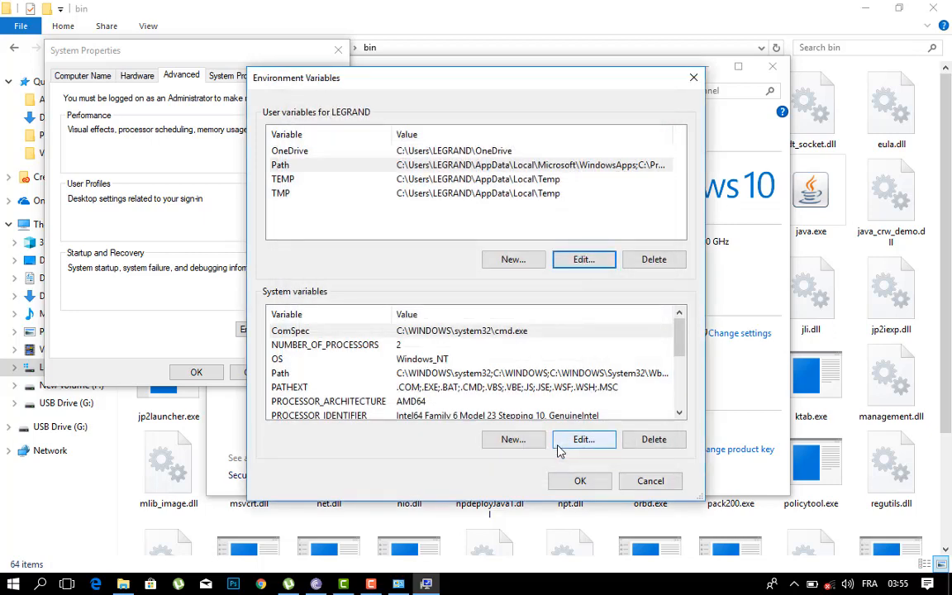
Step: Add C:\Program Files\Java\jre6\bin as a new entry in the system Path variable
click(391, 374)
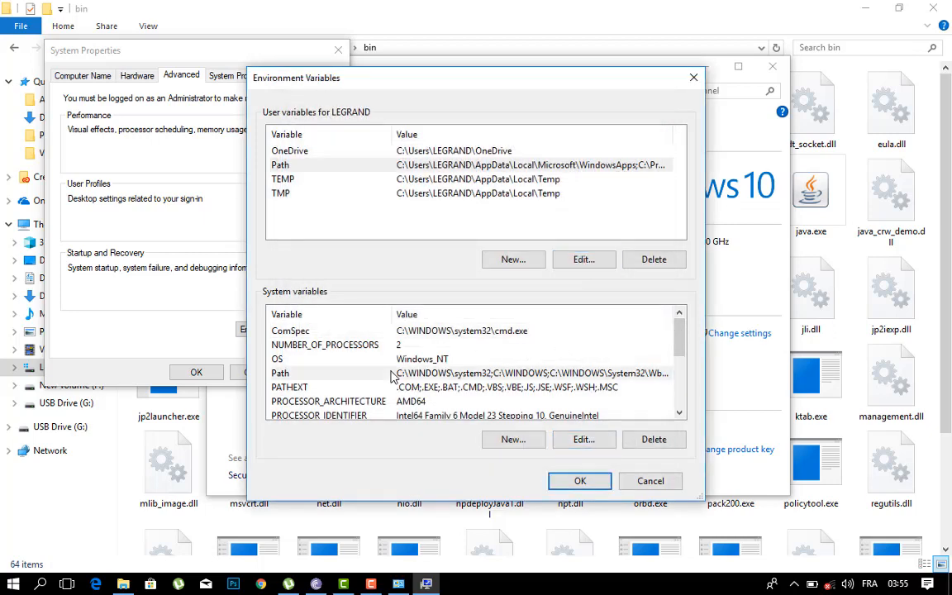
click(574, 447)
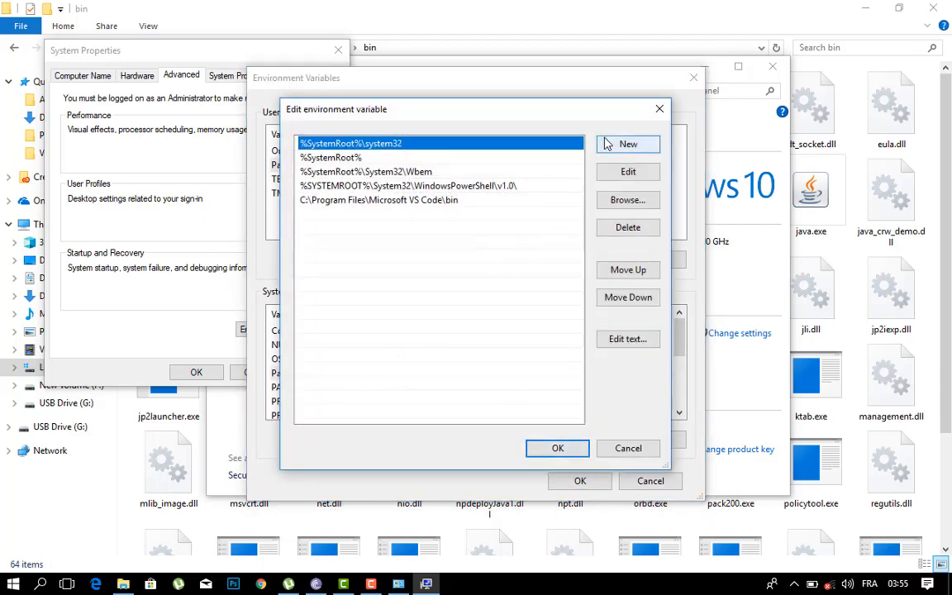
click(607, 145)
key(ctrl+v)
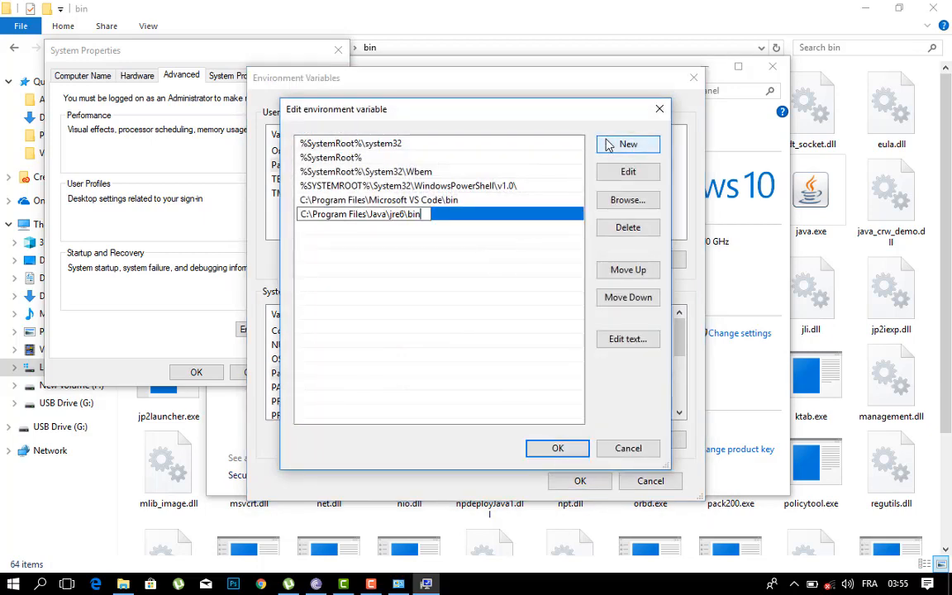
key(Return)
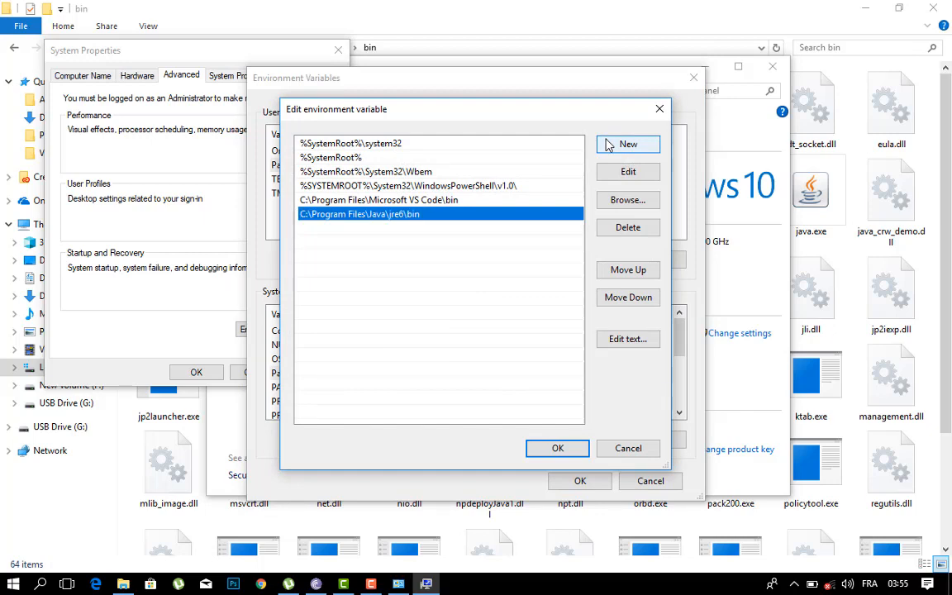
click(555, 447)
Step: Switch back to File Explorer, open the server subfolder of jre6\bin and copy its full path
click(880, 304)
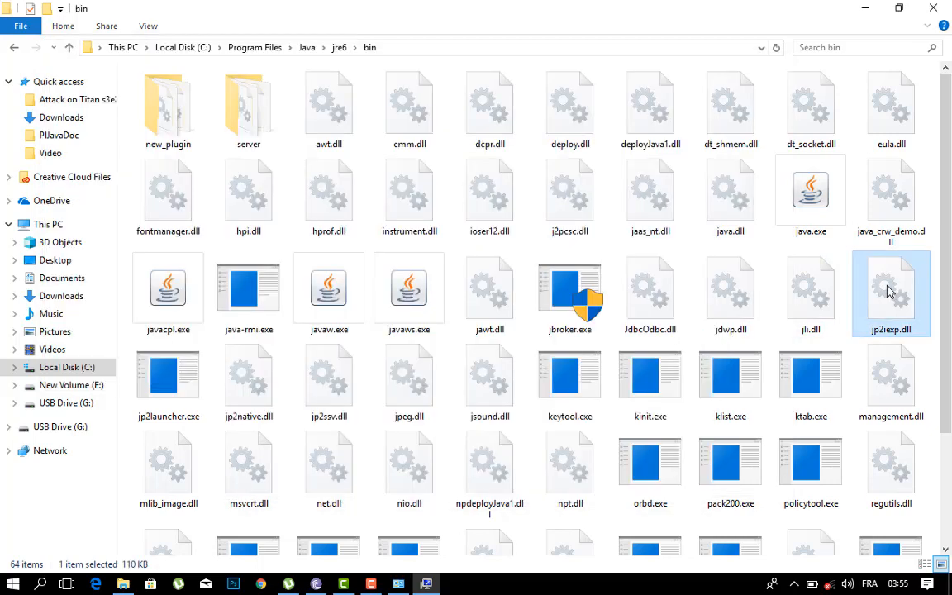
double_click(266, 114)
click(439, 55)
key(ctrl+c)
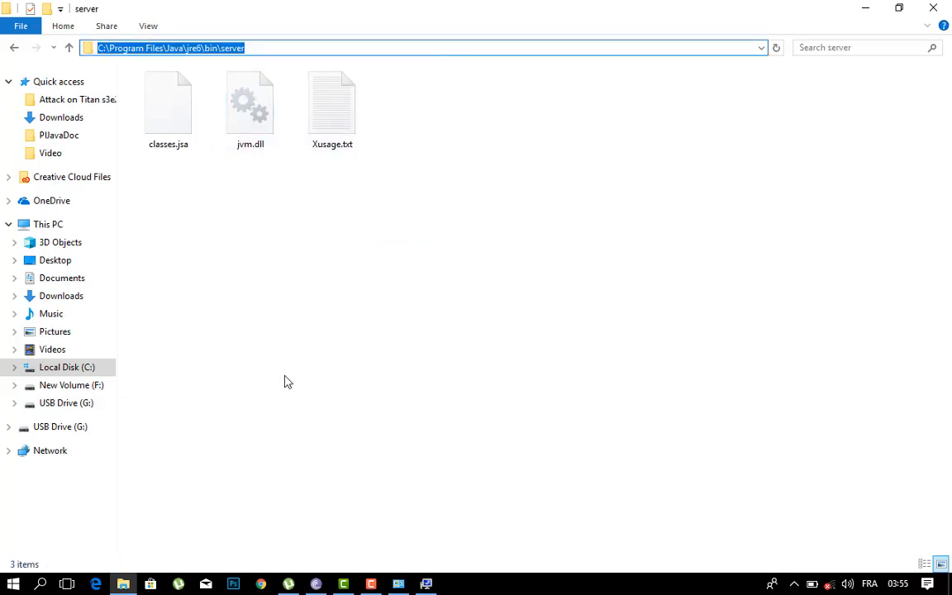
Step: Return to the environment variables and add C:\Program Files\Java\jre6\bin\server to the user Path variable
click(431, 584)
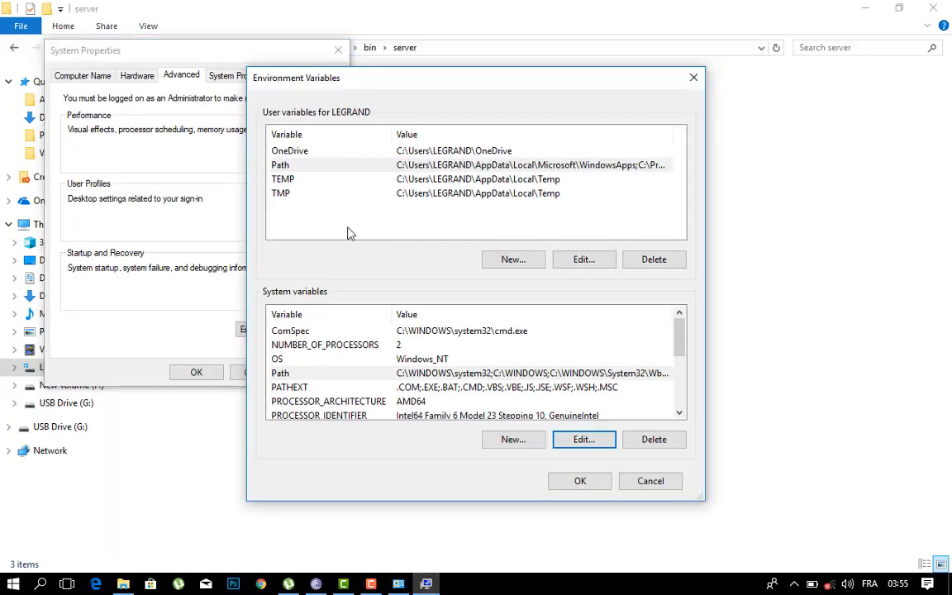
click(297, 165)
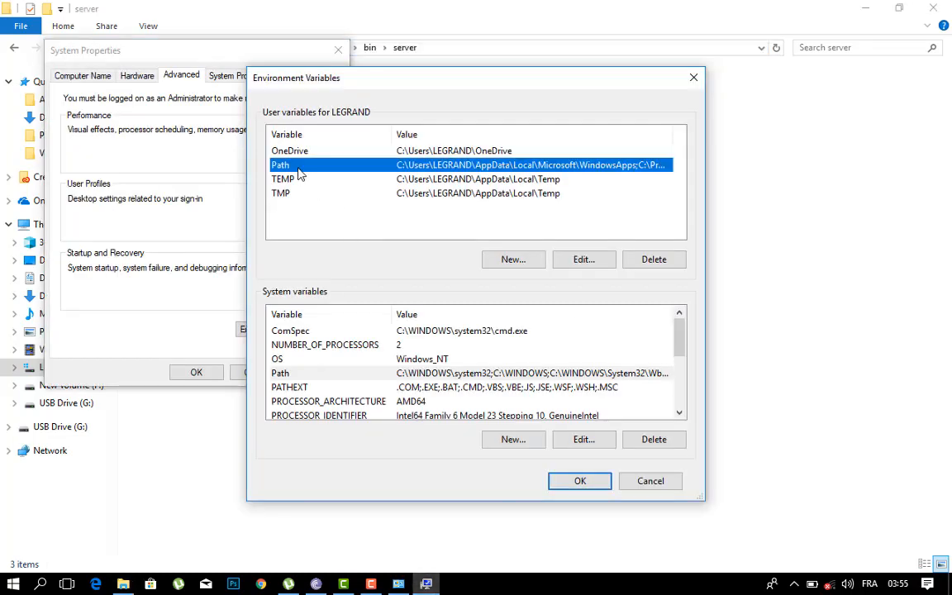
click(560, 263)
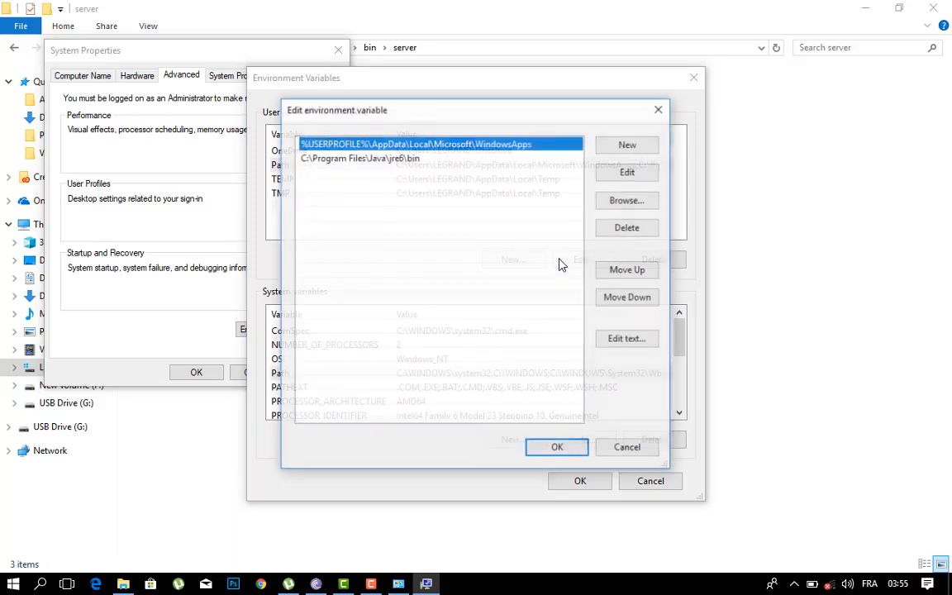
click(627, 145)
key(ctrl+v)
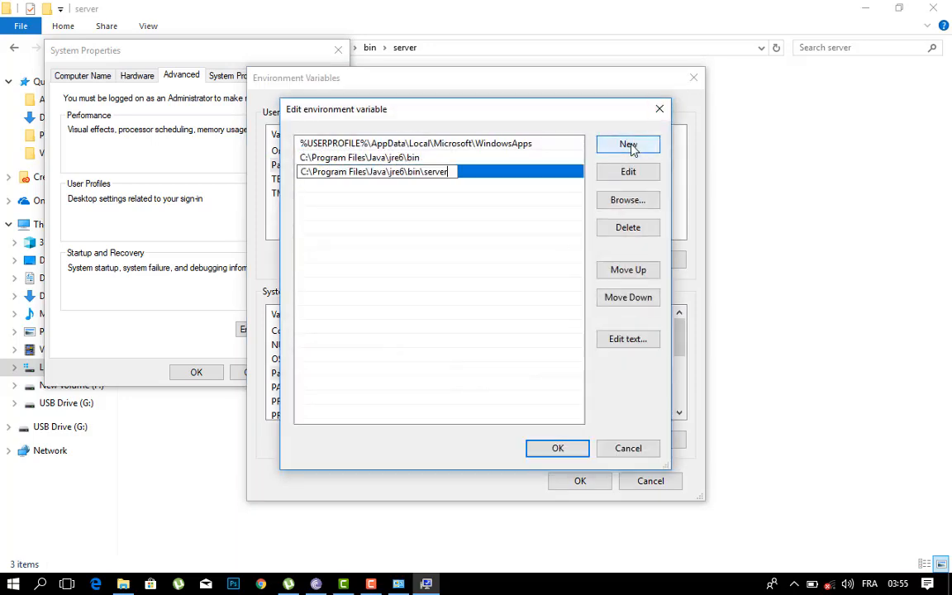
key(Return)
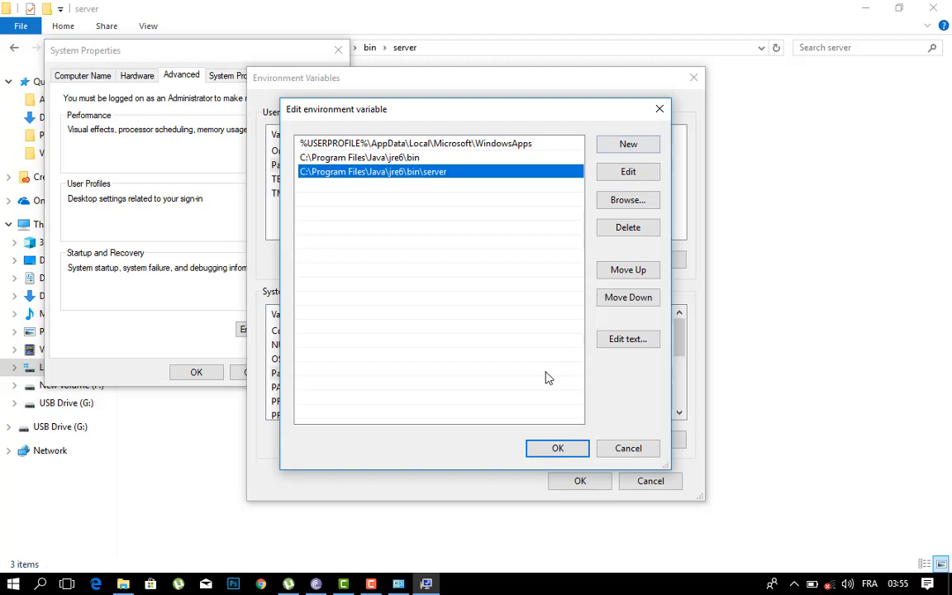
click(552, 448)
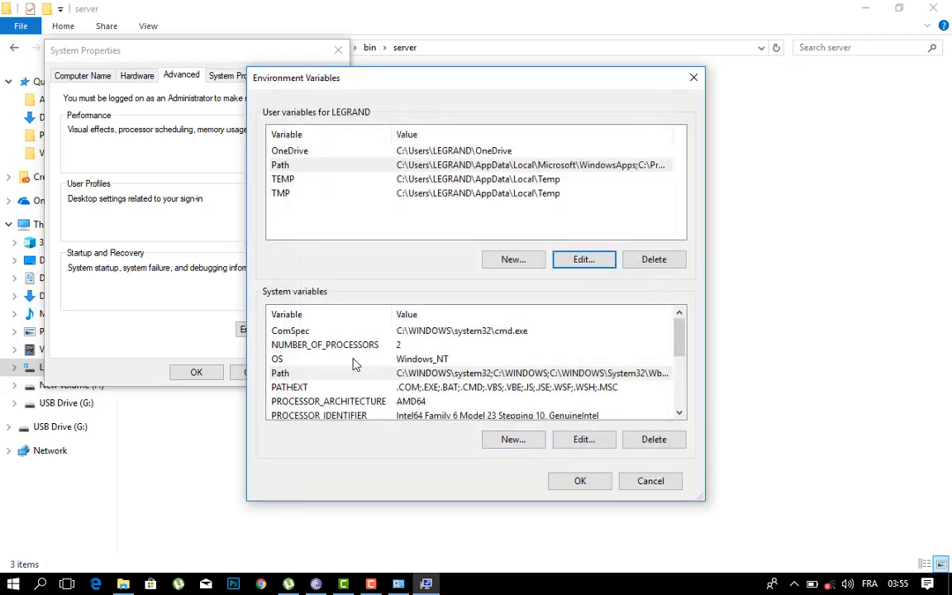
Step: Add C:\Program Files\Java\jre6\bin\server to the system Path variable and save the environment variable changes
click(434, 373)
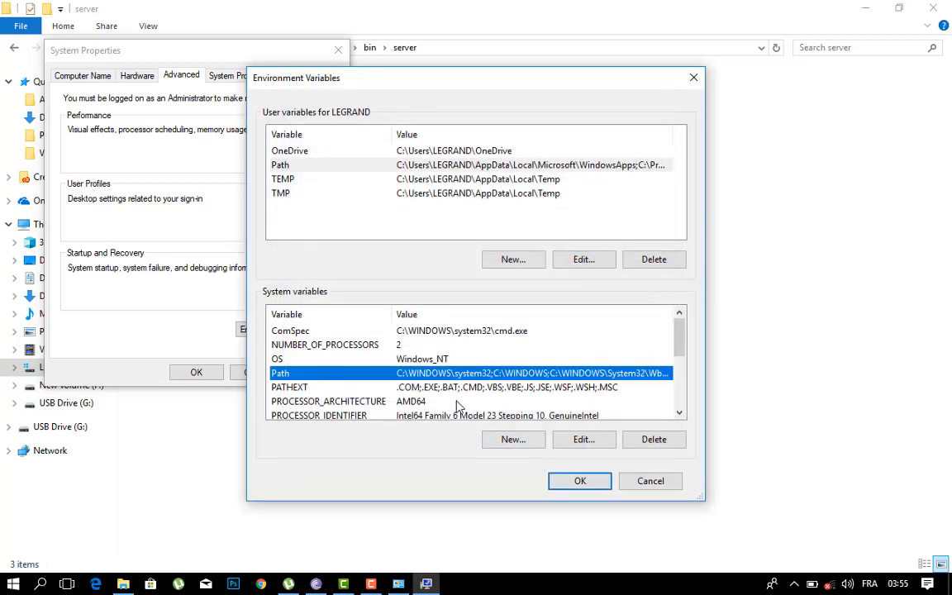
click(512, 439)
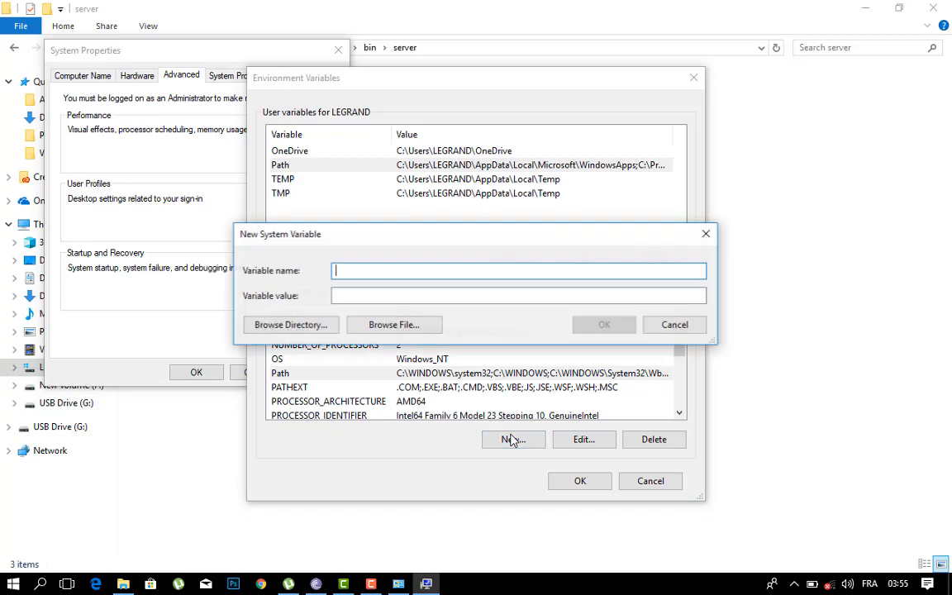
click(689, 324)
click(571, 448)
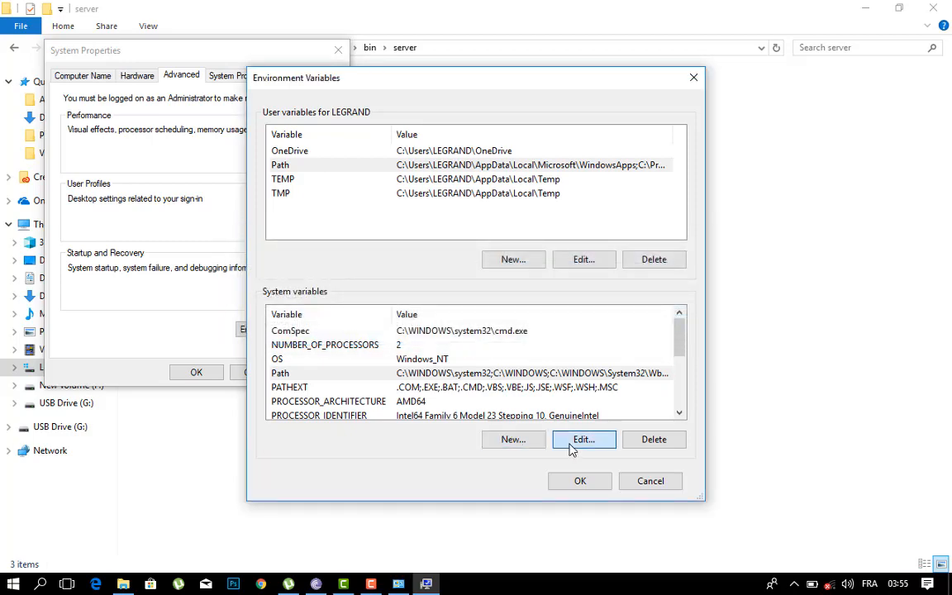
click(628, 145)
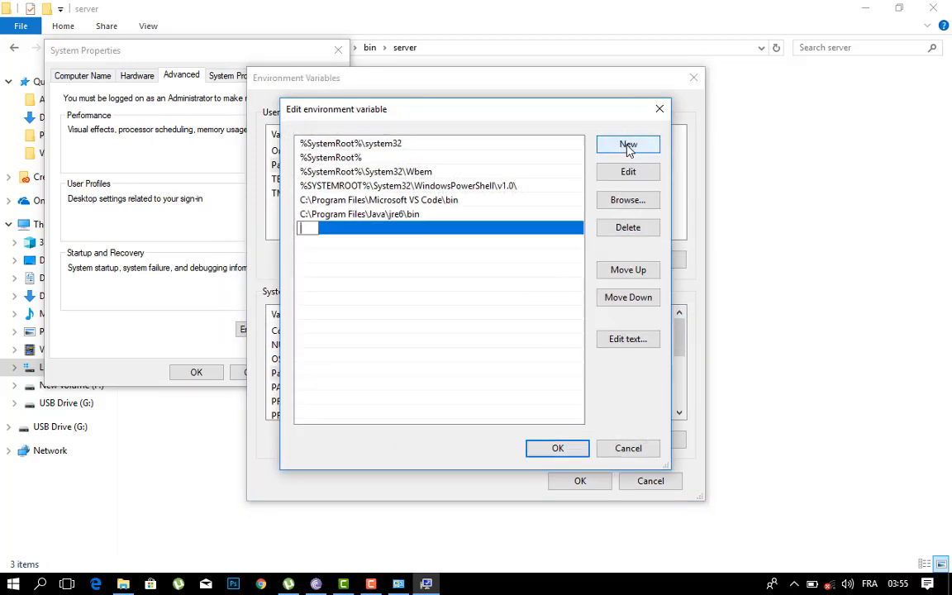
key(ctrl+v)
key(Return)
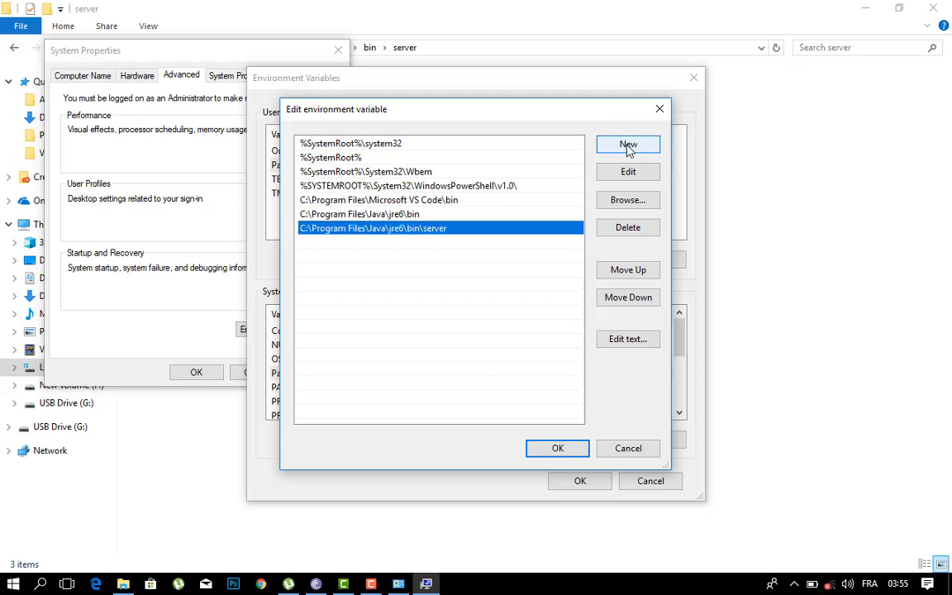
click(542, 446)
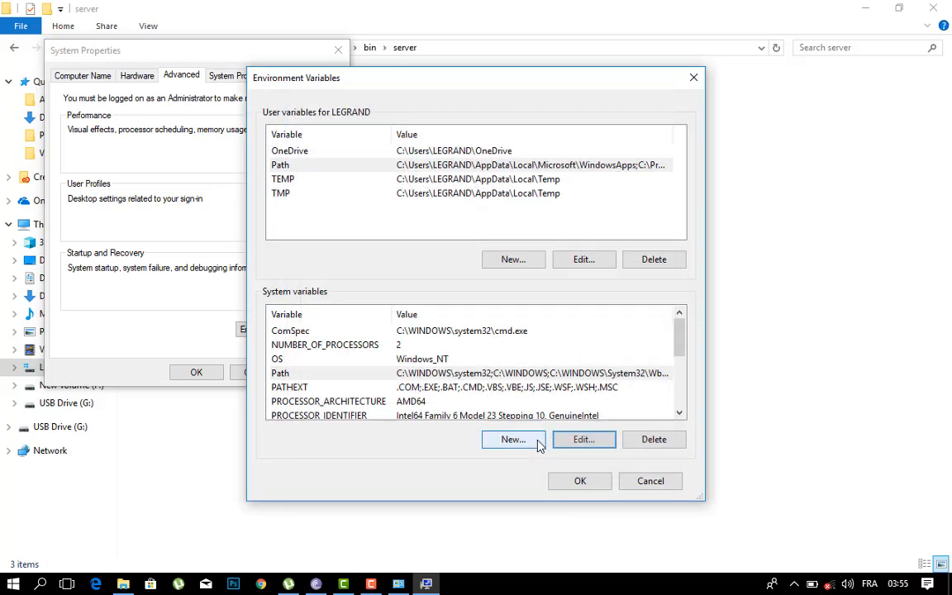
click(570, 480)
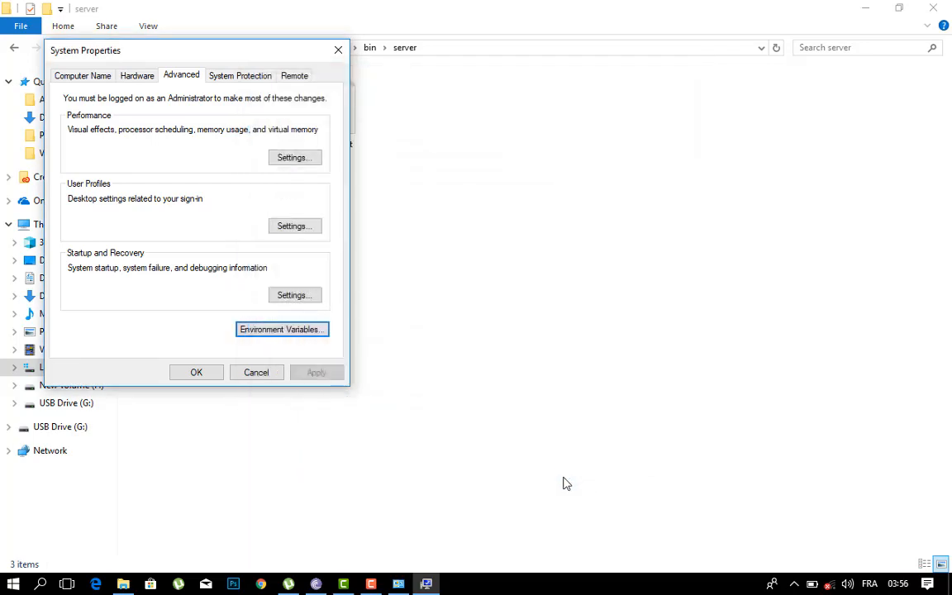
Step: Close System Properties, open the pljava-x86_64-w64-mingw32-pg9.0-1.4.2 folder inside the cloud folder and copy all of its files
click(192, 373)
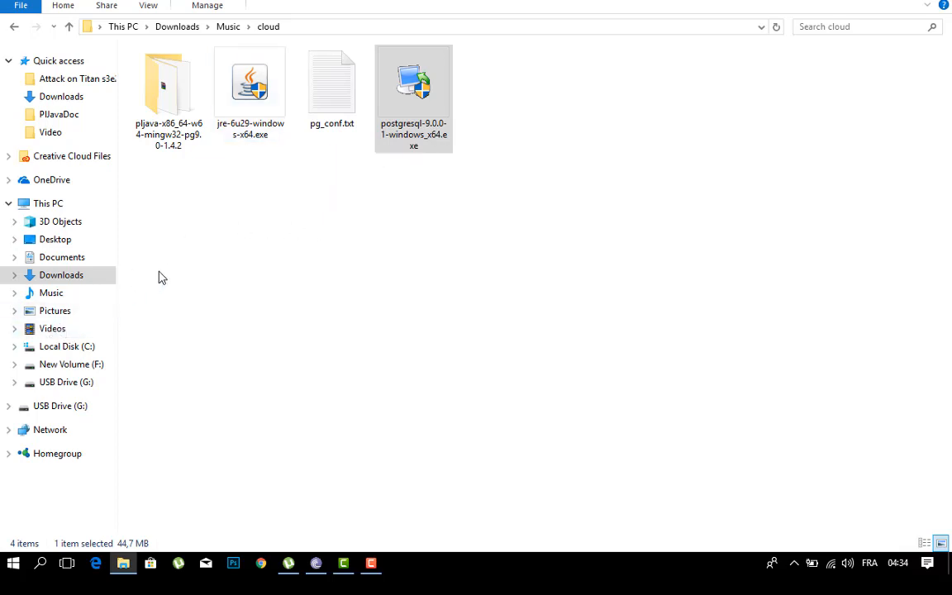
double_click(154, 121)
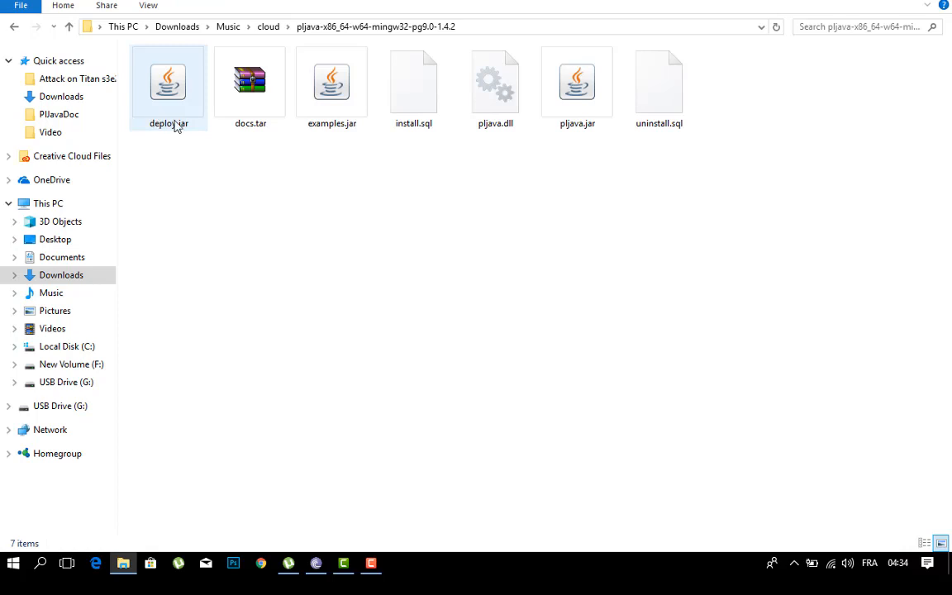
drag(174, 141, 662, 103)
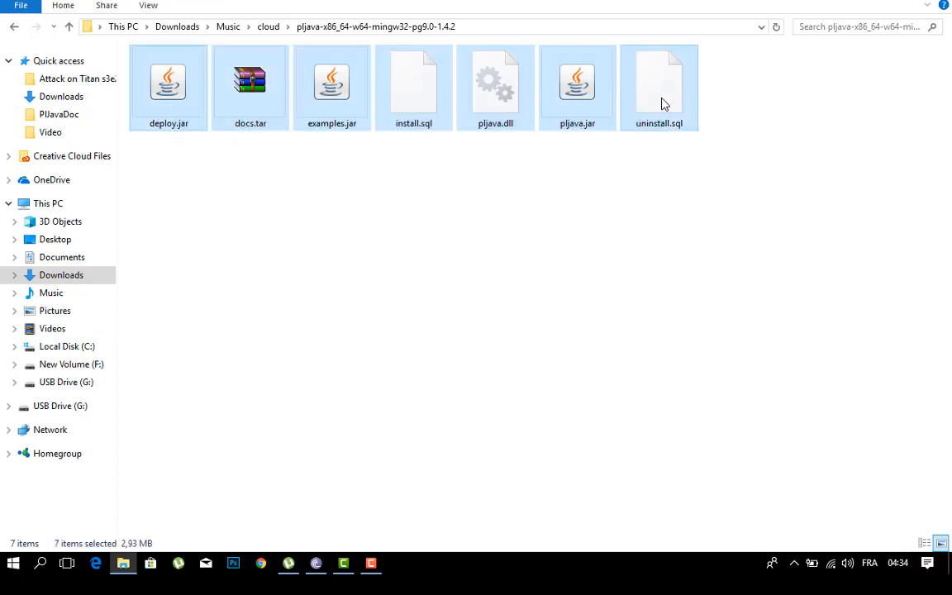
Step: Create a new folder named pljava in C:\Program Files\PostgreSQL\9.0\share
click(86, 349)
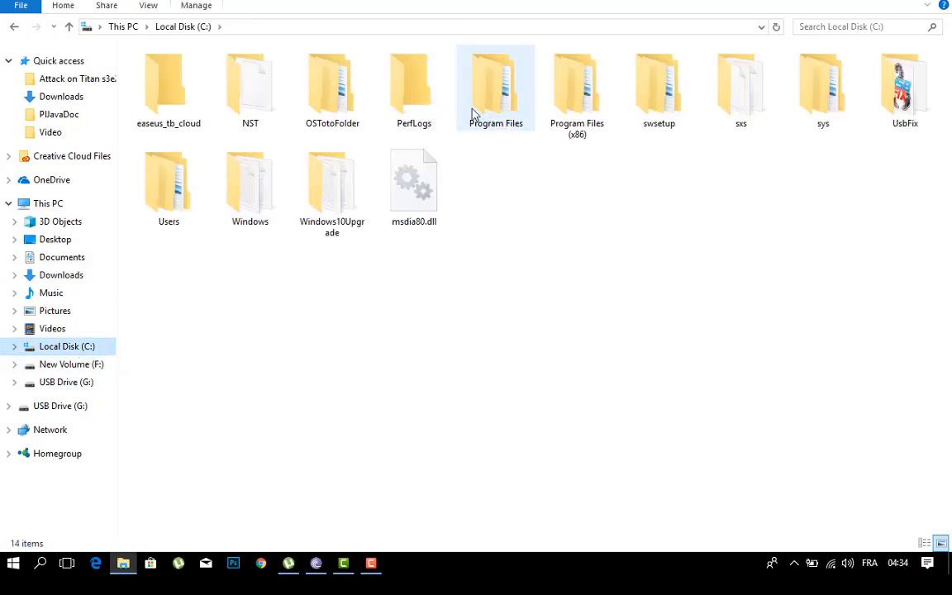
double_click(480, 116)
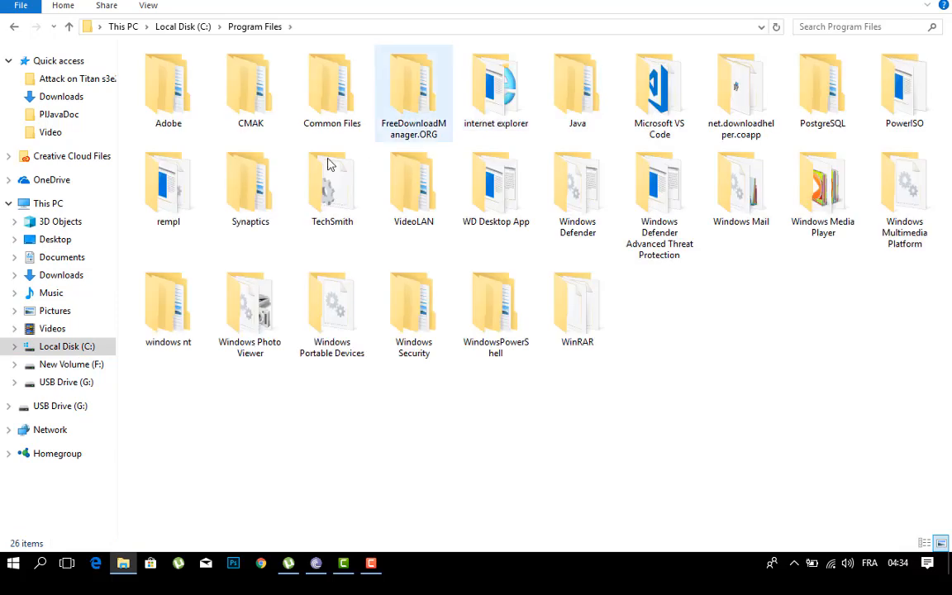
double_click(799, 119)
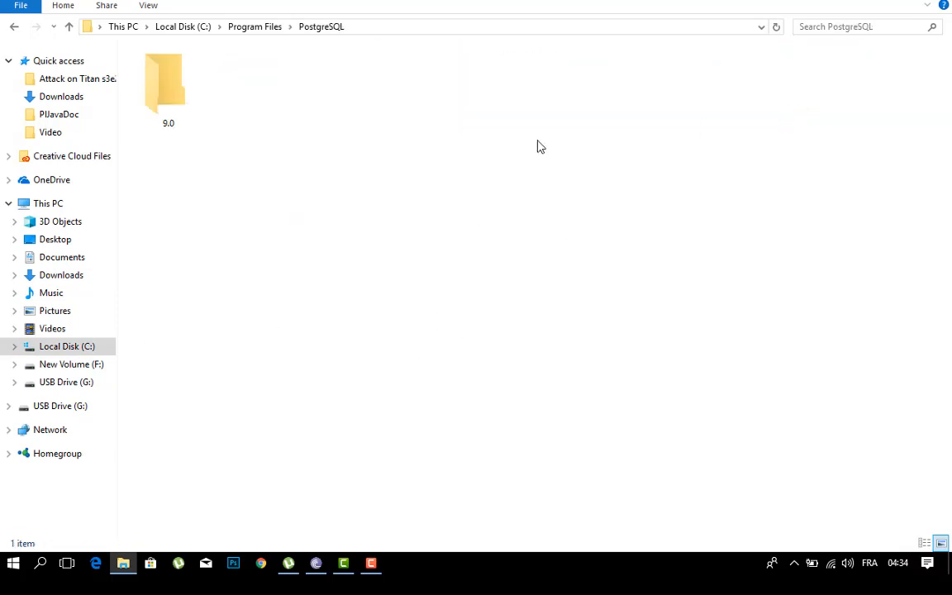
double_click(177, 107)
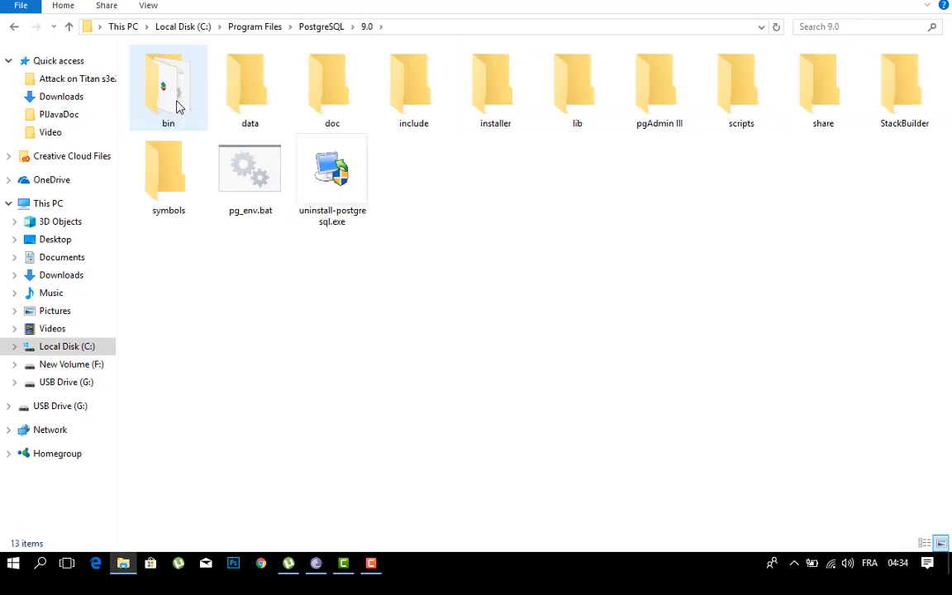
double_click(803, 105)
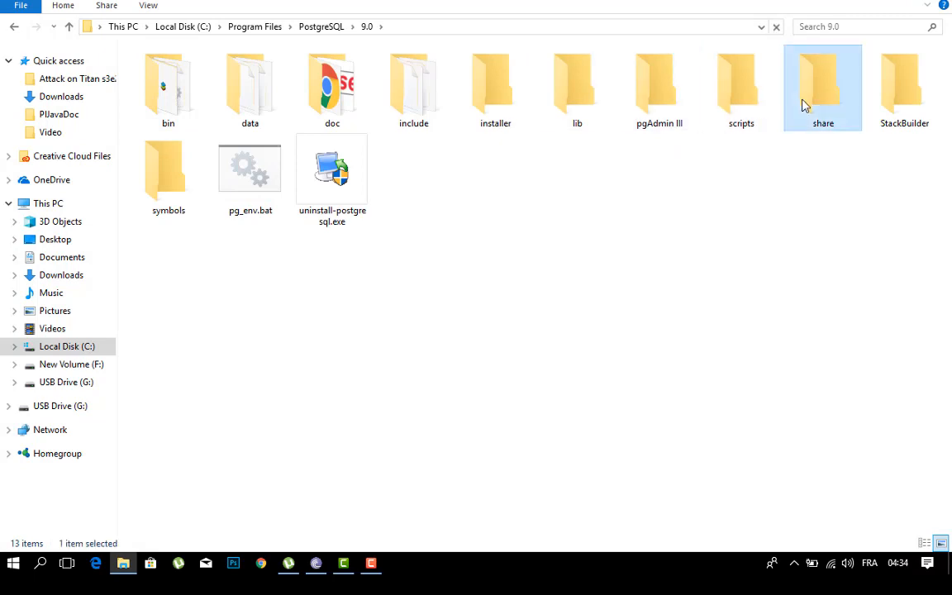
right_click(339, 354)
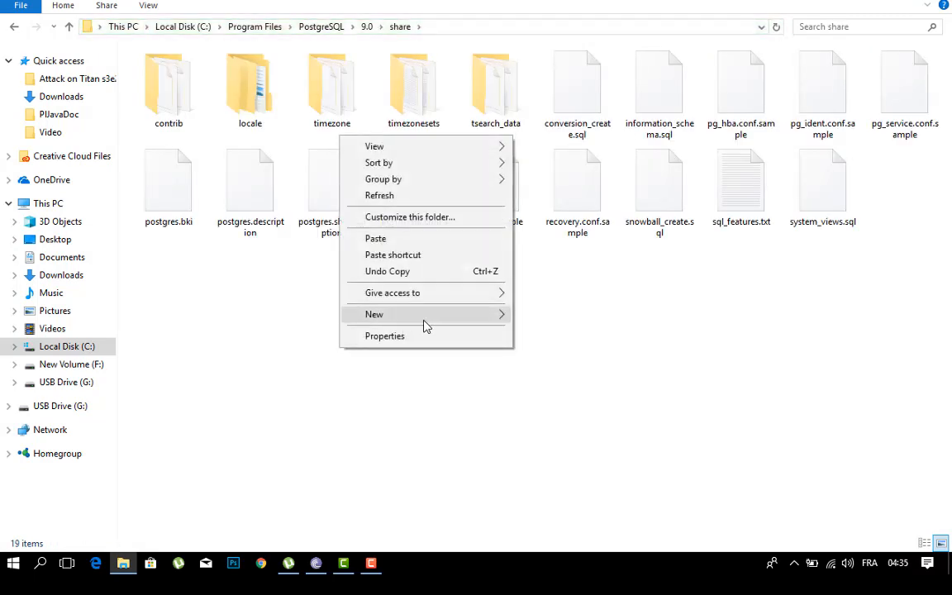
mouse_move(424, 323)
click(539, 318)
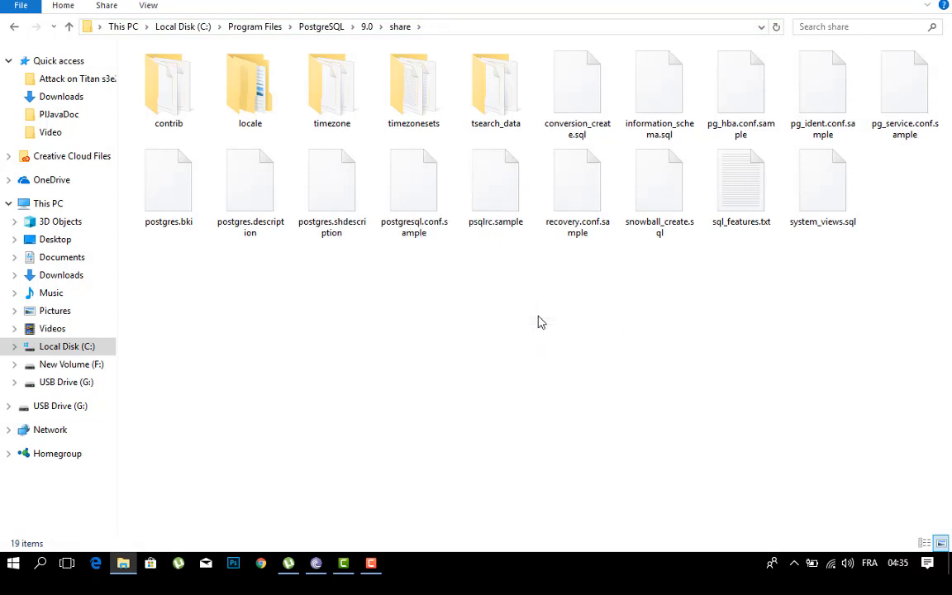
text(pl)
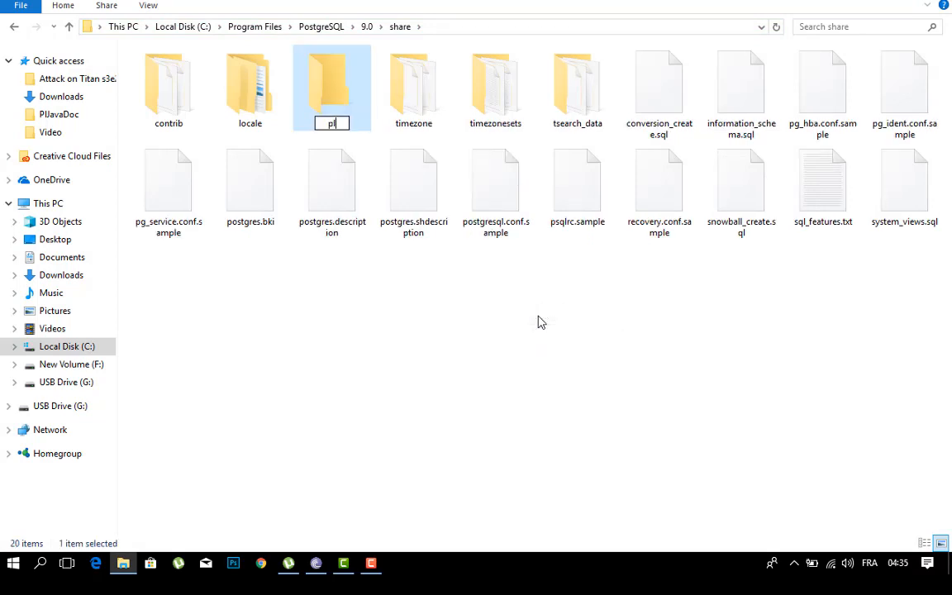
text(java)
Step: Open the new pljava folder and paste the copied PL/Java files into it
click(335, 98)
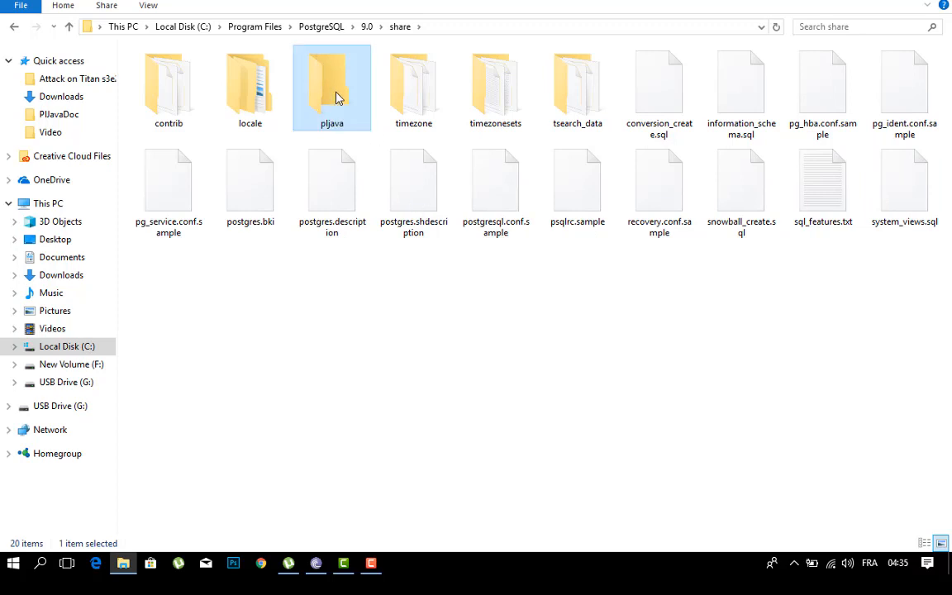
double_click(335, 98)
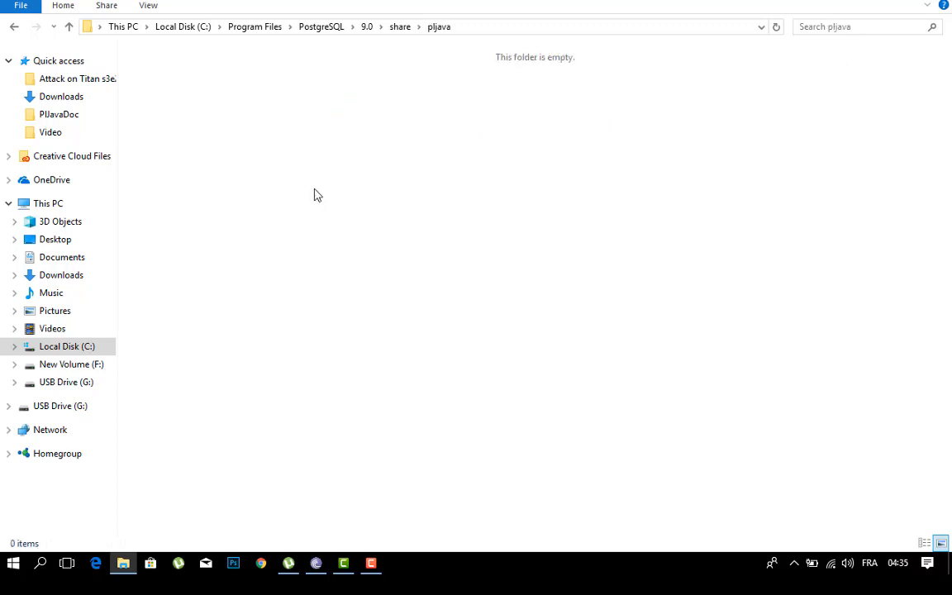
key(ctrl+v)
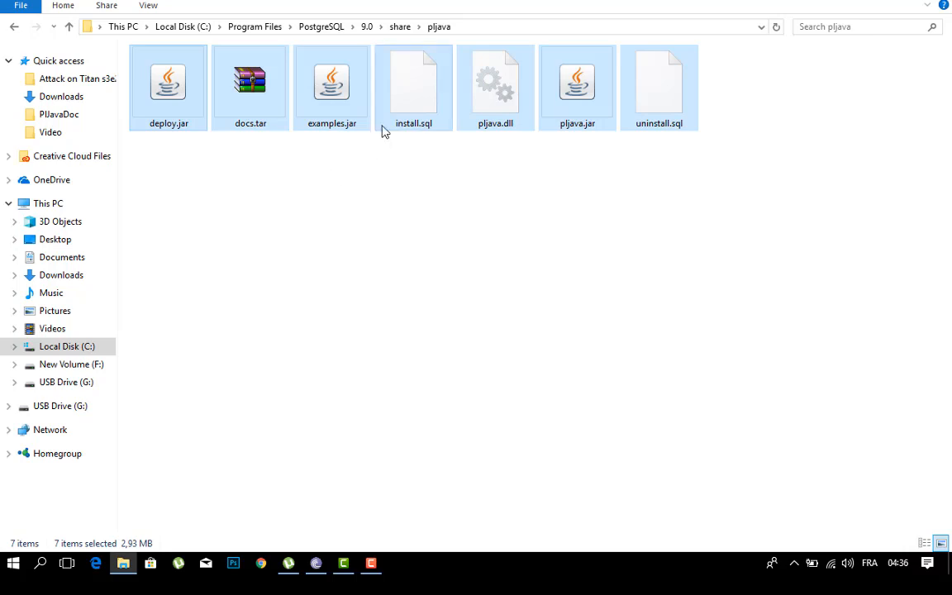
Step: Move pljava.dll from share\pljava into the PostgreSQL 9.0 lib folder, granting administrator permission
click(487, 123)
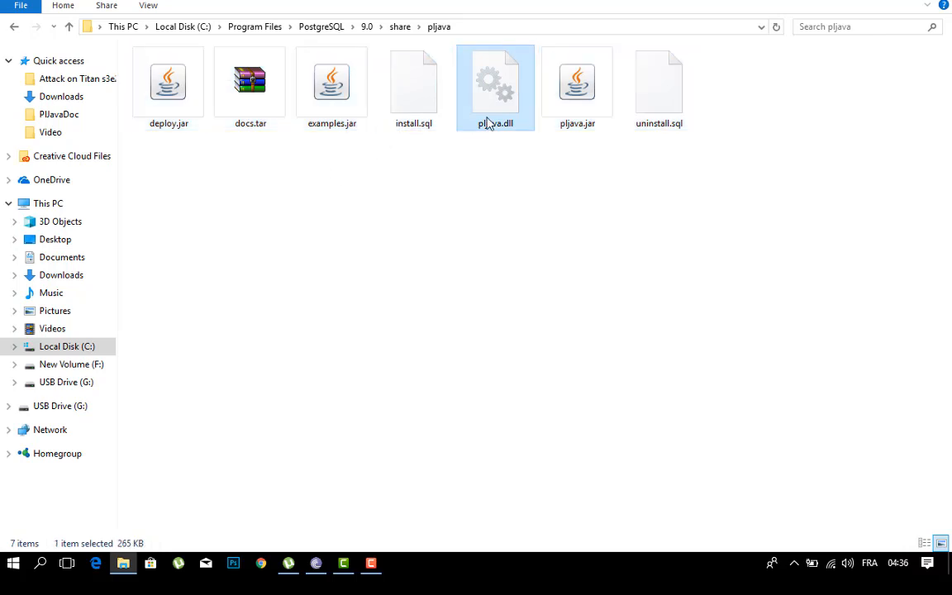
key(ctrl+x)
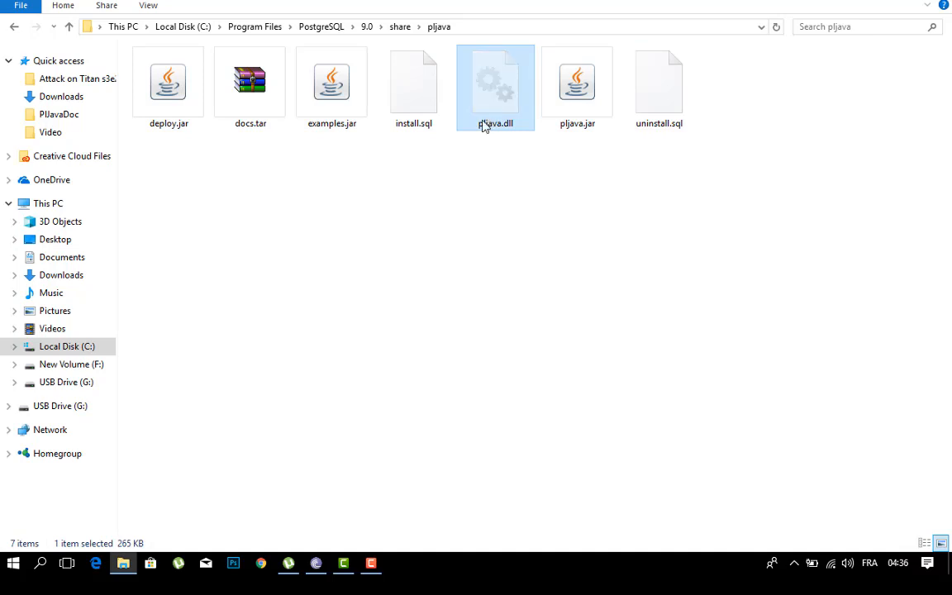
key(alt+Up)
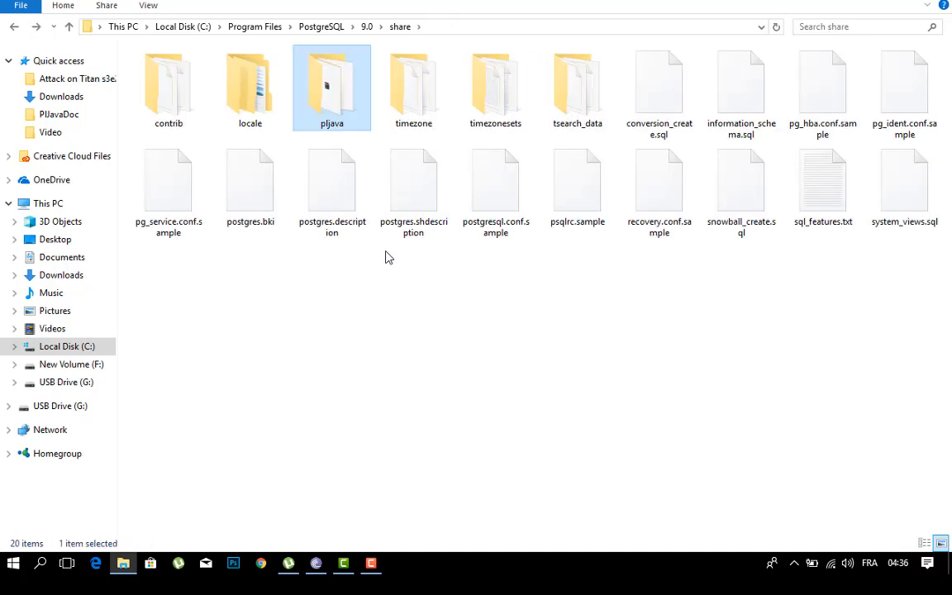
key(alt+Up)
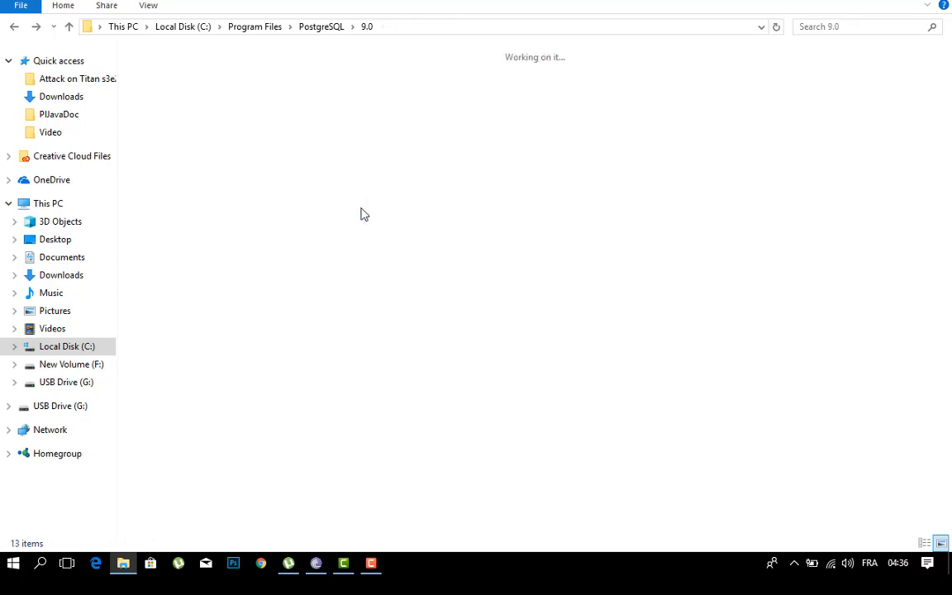
click(588, 110)
double_click(588, 110)
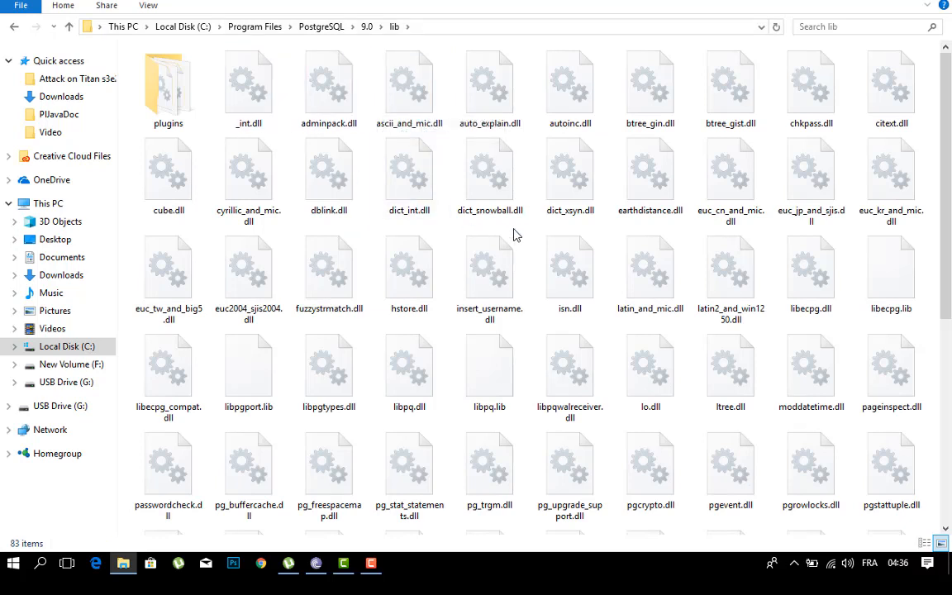
key(ctrl+v)
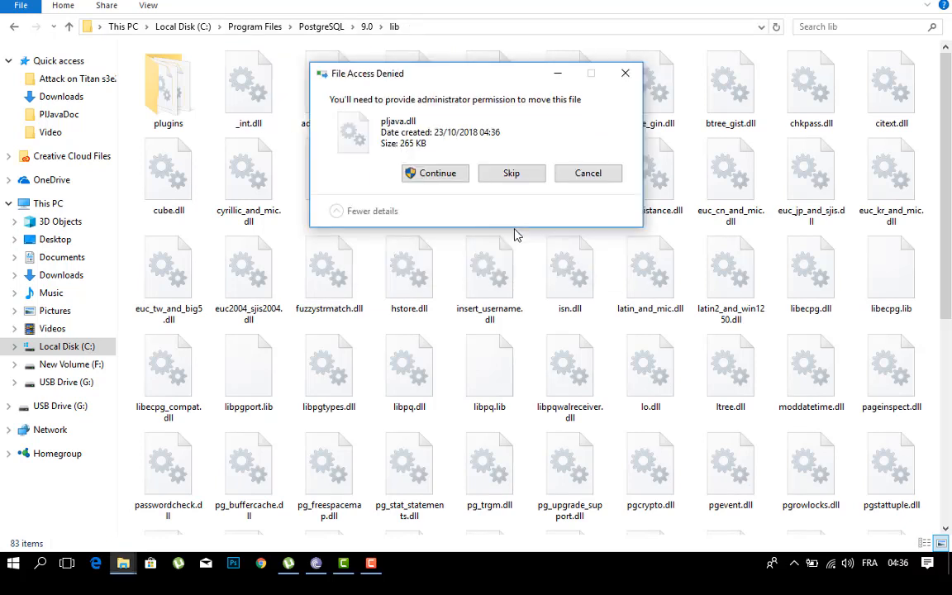
click(425, 174)
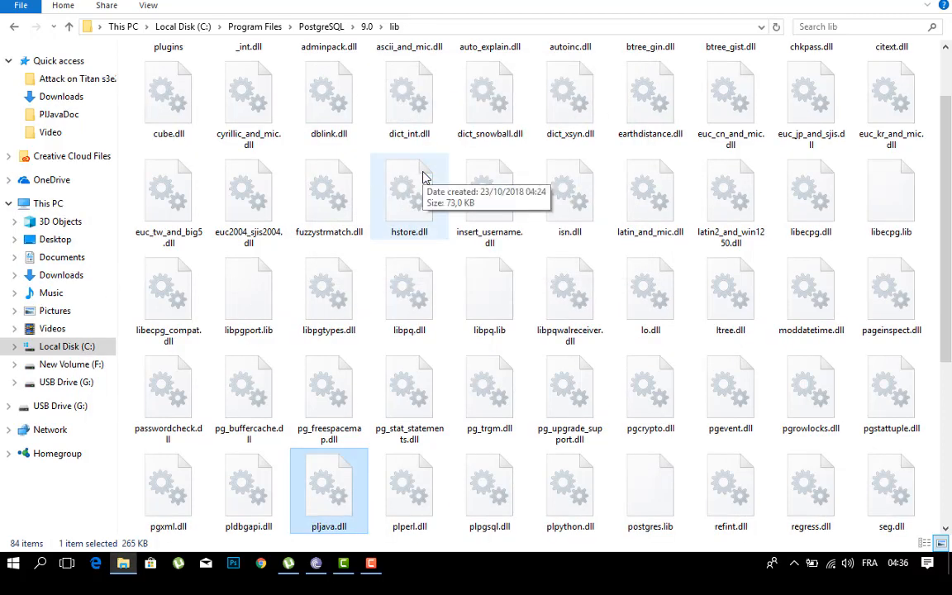
Step: Open postgresql.conf from the PostgreSQL 9.0 data folder in Notepad without making Notepad the default for .conf files
click(372, 26)
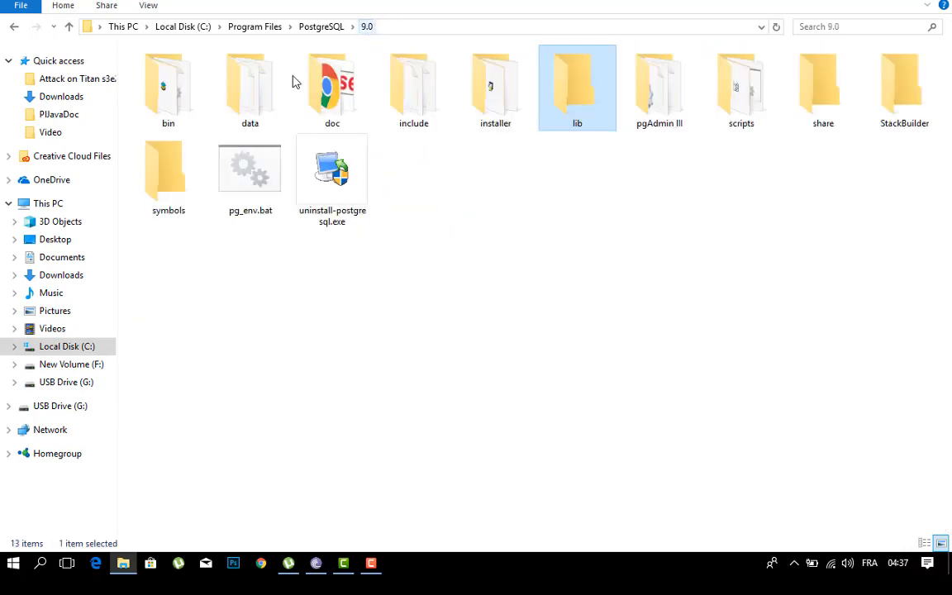
double_click(265, 95)
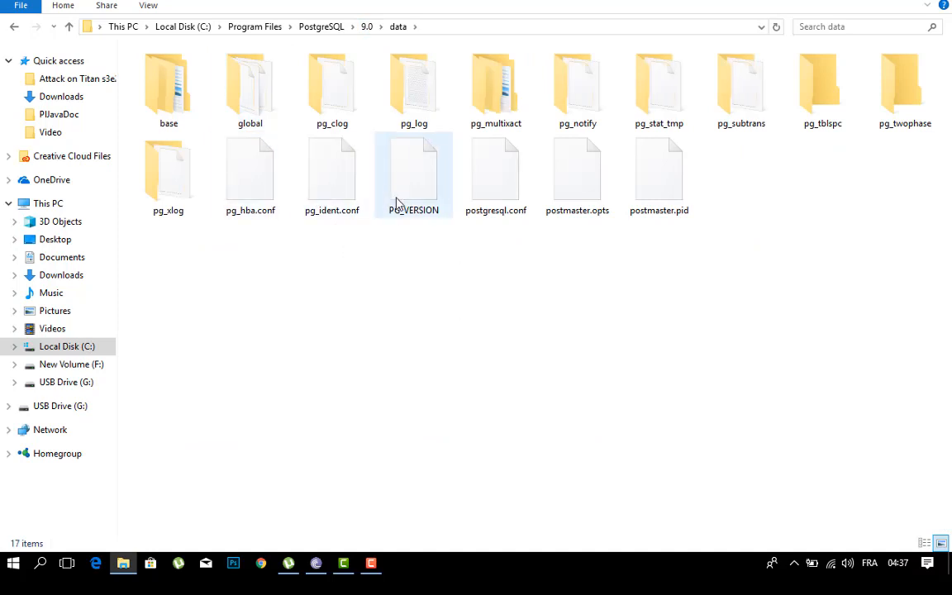
click(486, 194)
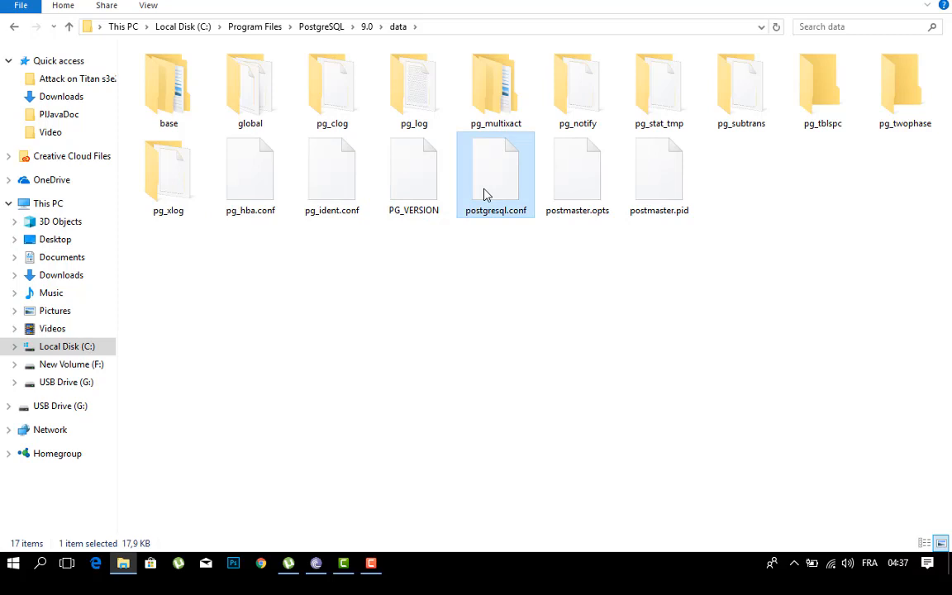
right_click(486, 194)
click(514, 203)
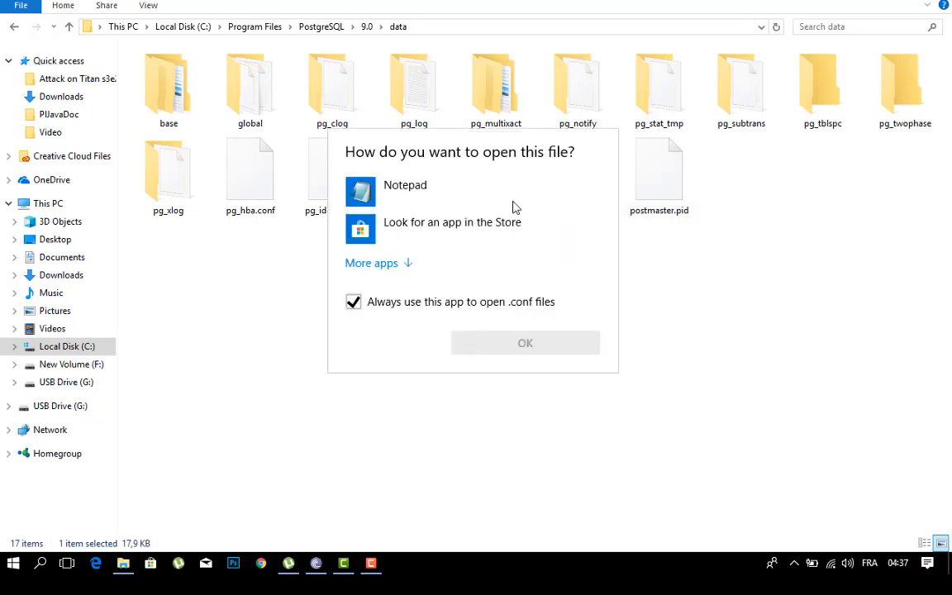
click(355, 304)
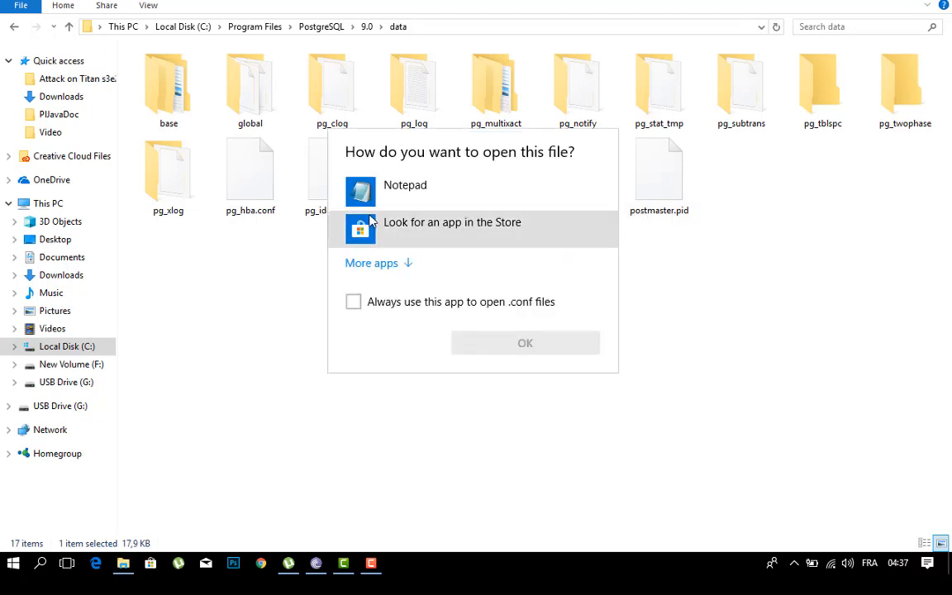
click(361, 190)
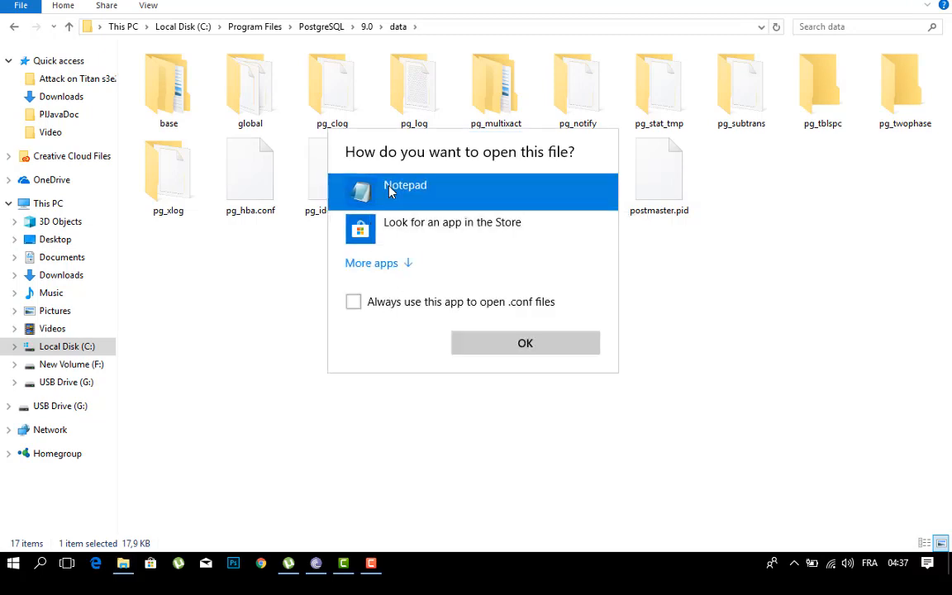
click(495, 345)
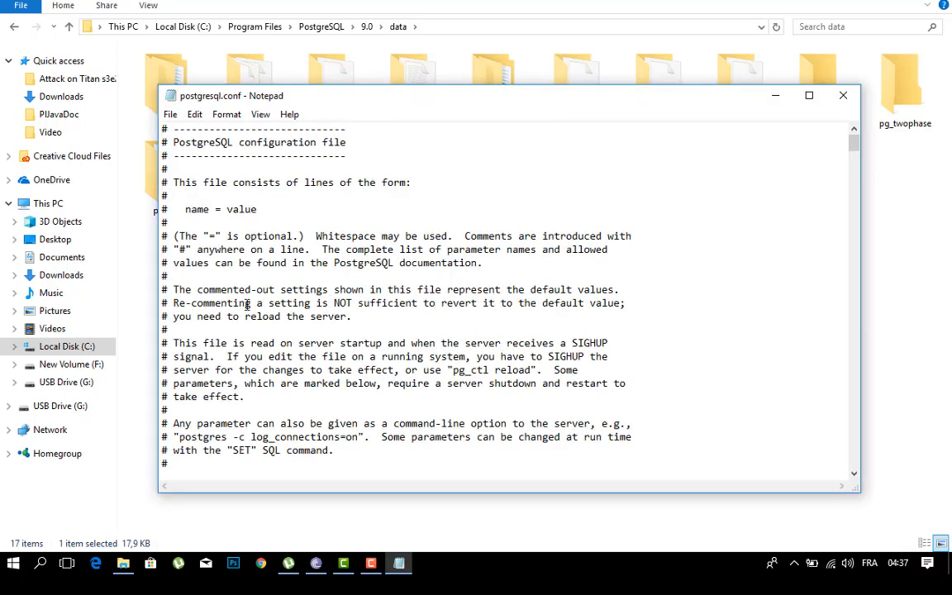
Step: Open pg_conf.txt from the cloud folder on USB Drive (G:) and copy the custom_variable_classes and pljava.classpath lines
click(81, 407)
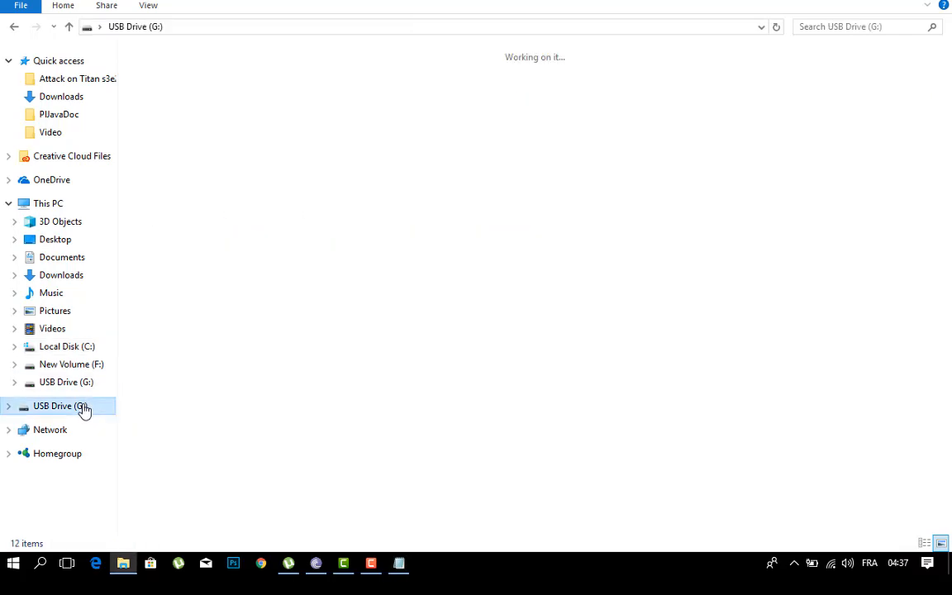
double_click(265, 108)
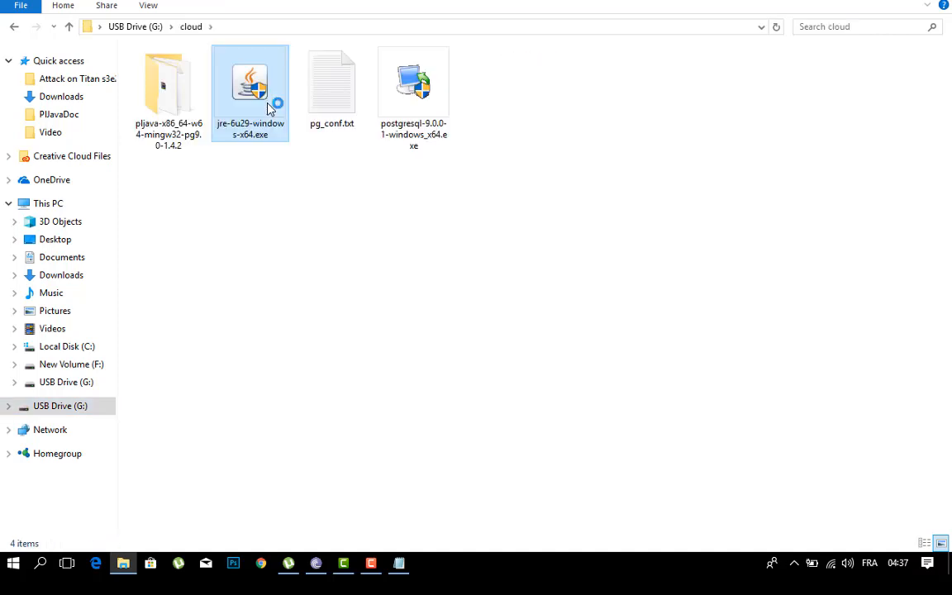
double_click(364, 110)
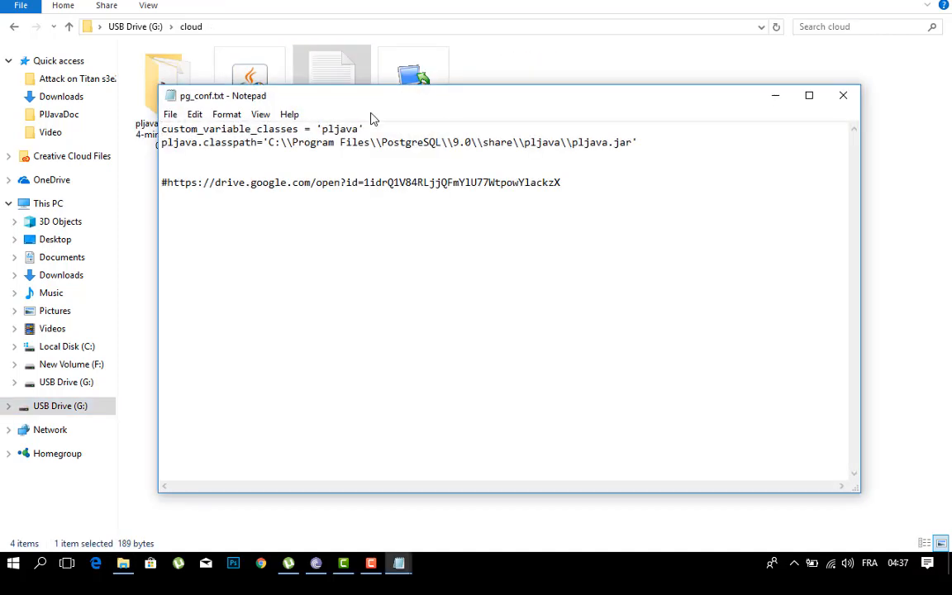
drag(638, 142, 161, 131)
key(ctrl+c)
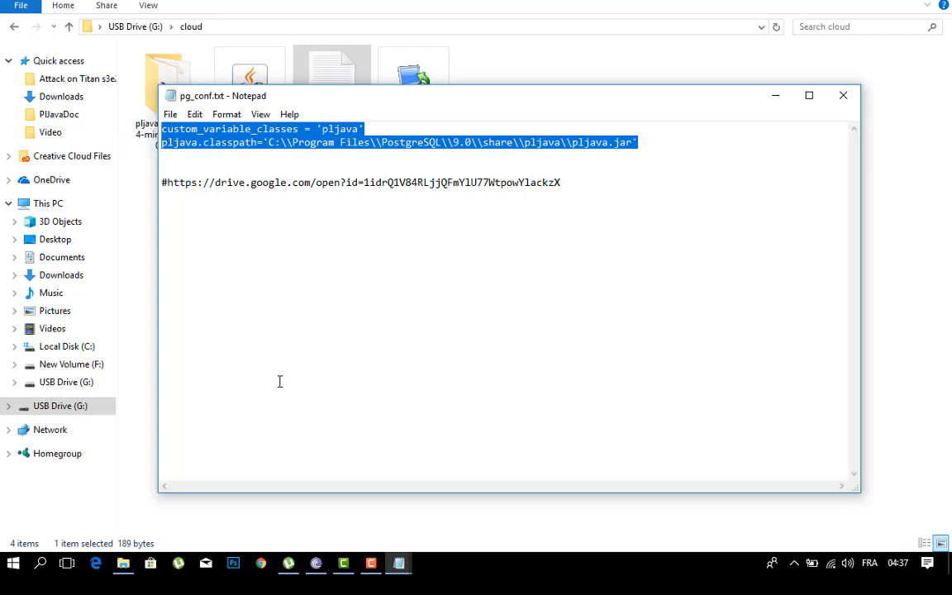
Step: Paste the copied custom_variable_classes and pljava.classpath lines under CUSTOMIZED OPTIONS at the end of postgresql.conf
mouse_move(396, 563)
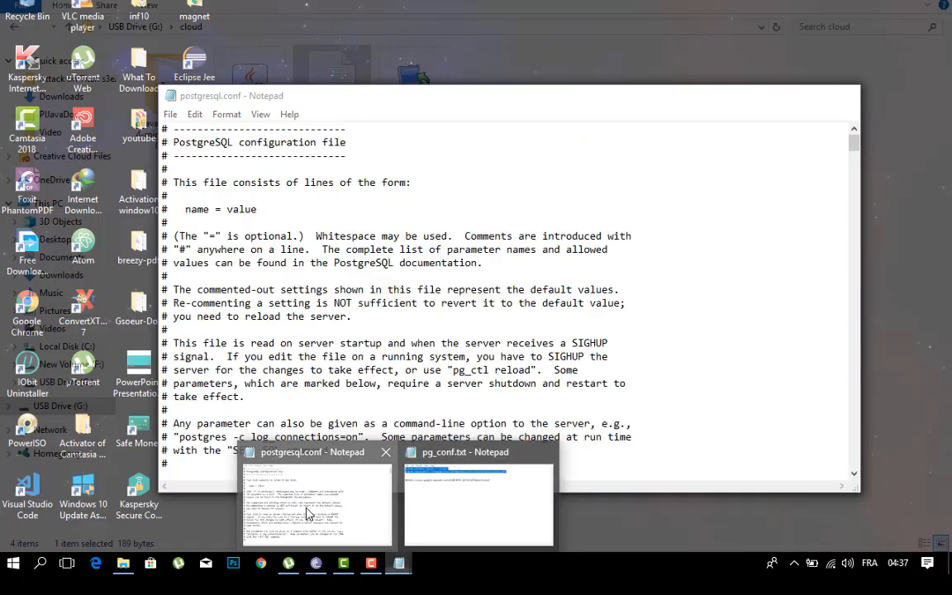
click(309, 508)
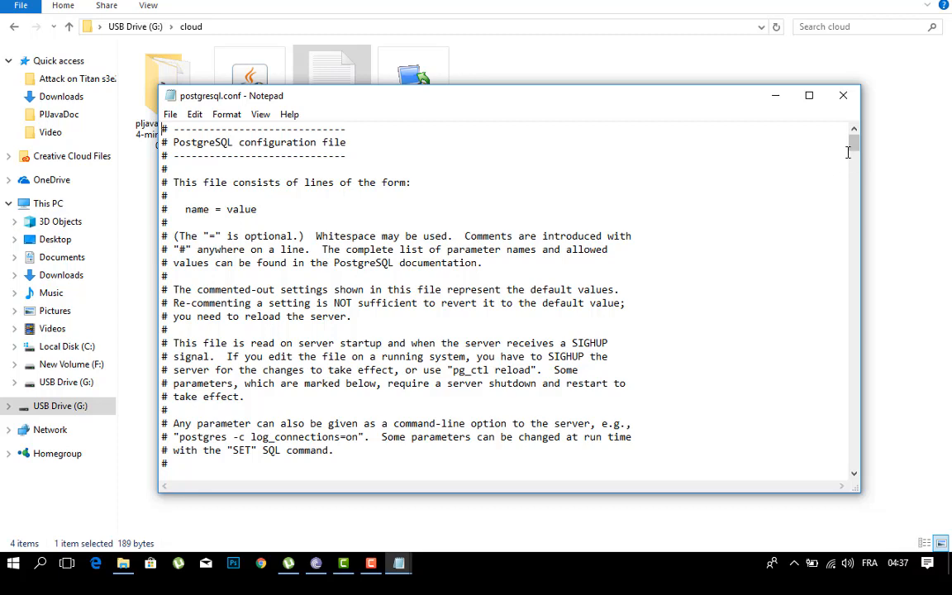
scroll(846, 401, down, 1)
click(852, 409)
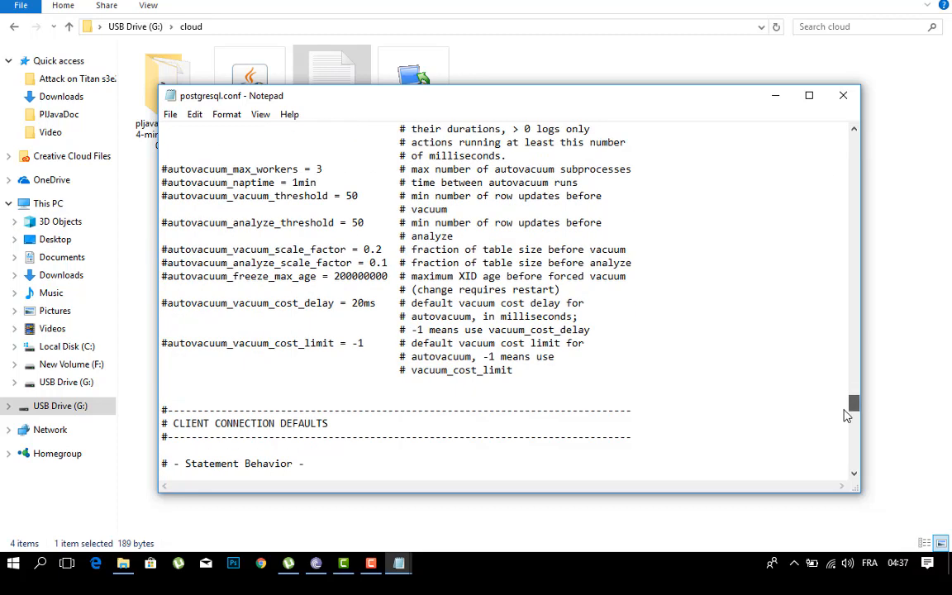
drag(851, 426, 834, 506)
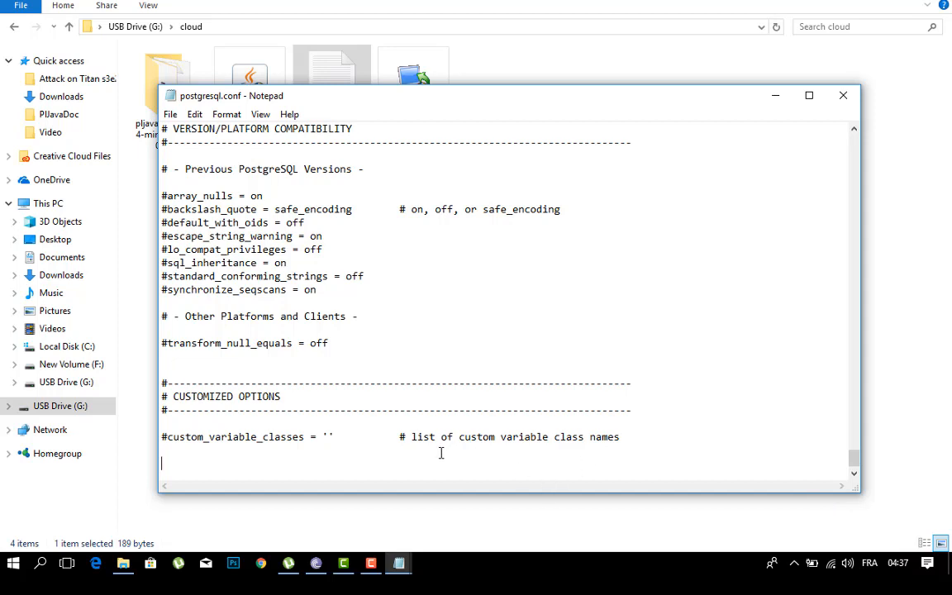
key(ctrl+v)
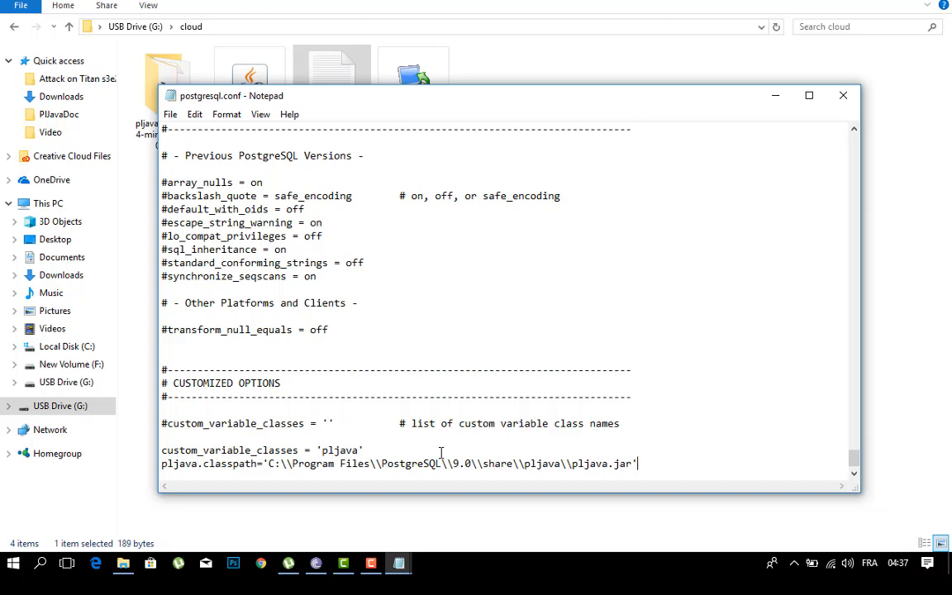
Step: Close the postgresql.conf and pg_conf.txt files and the File Explorer window
click(843, 97)
click(843, 108)
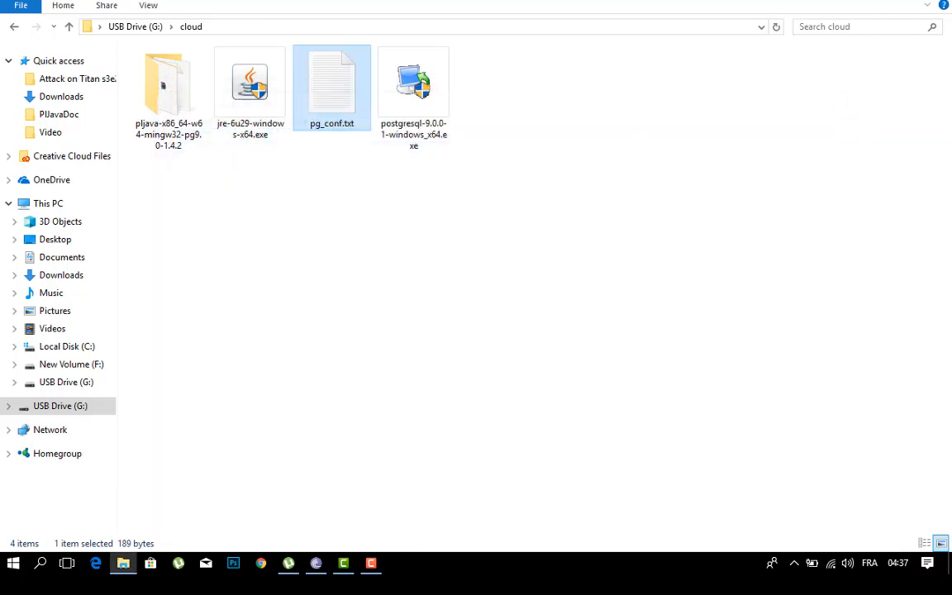
click(936, 1)
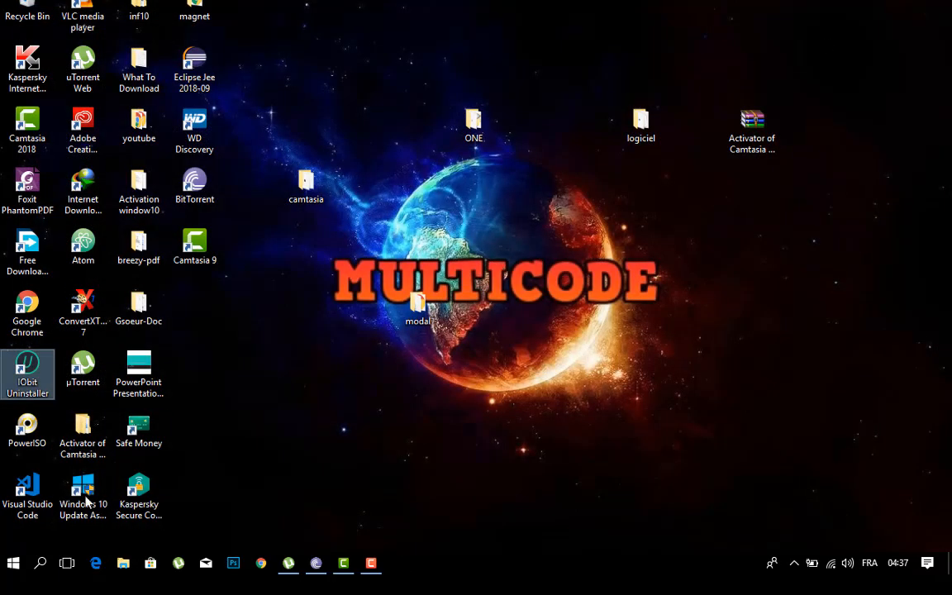
Step: Launch pgAdmin III and connect to the PostgreSQL 9.0 server on localhost, entering the postgres user's password
click(12, 564)
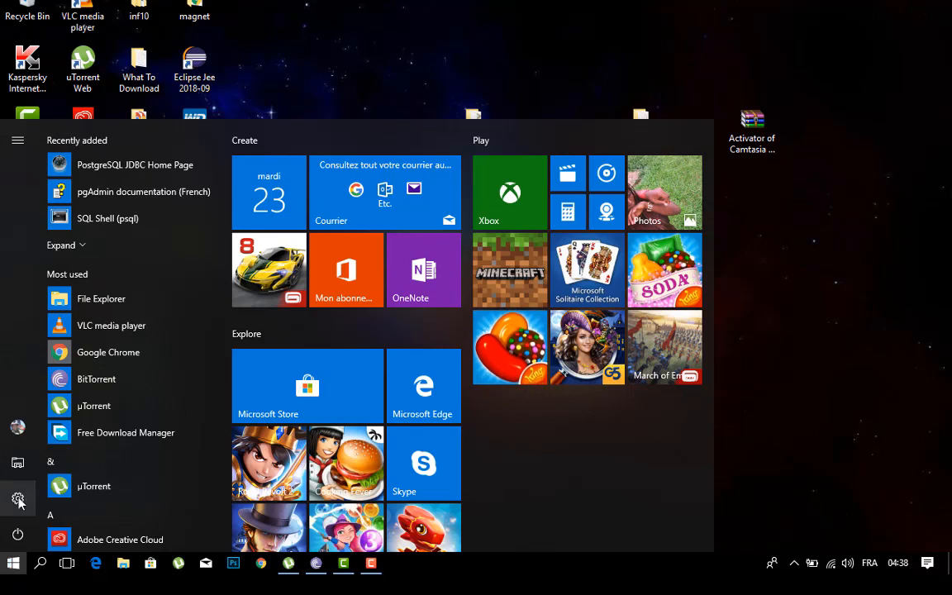
click(86, 245)
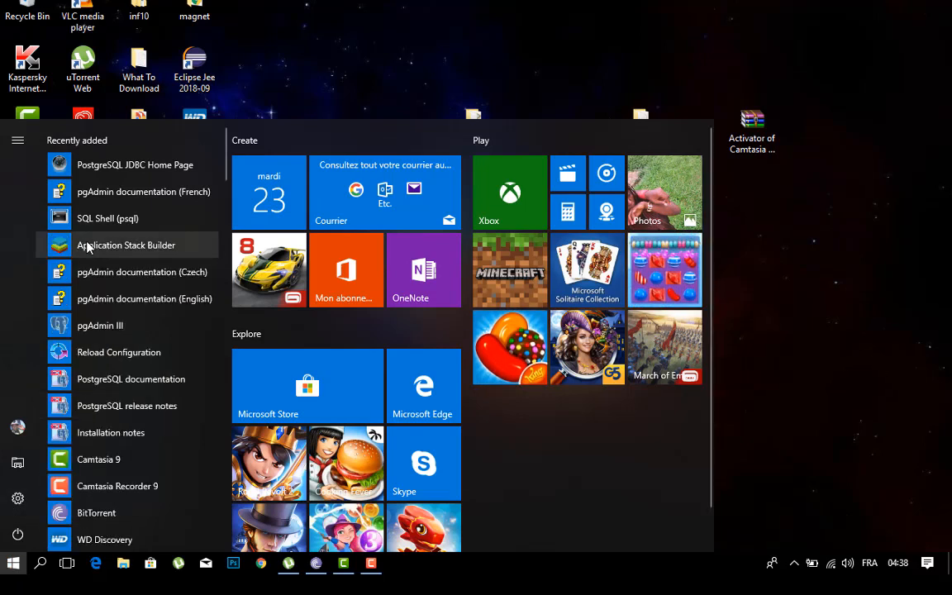
click(82, 326)
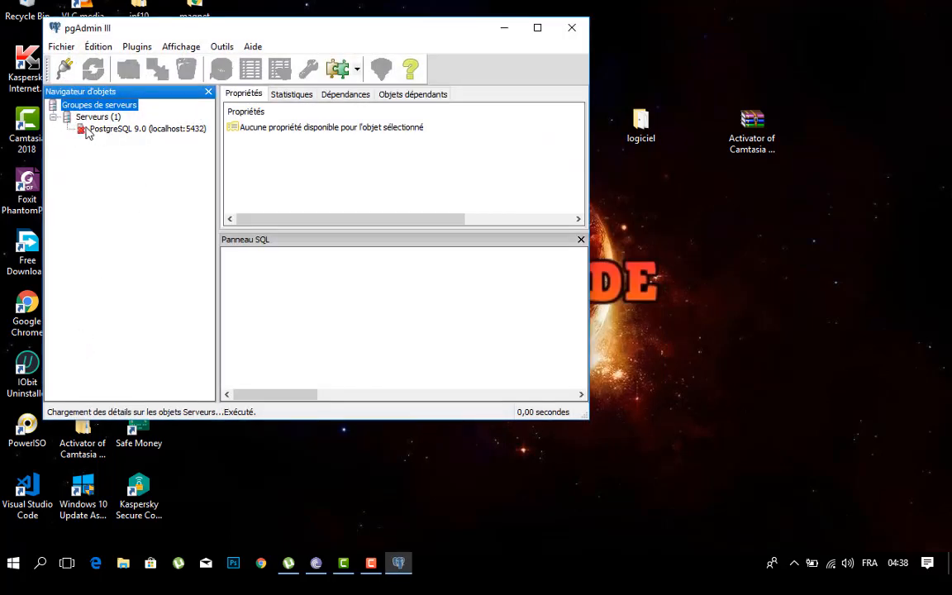
click(89, 134)
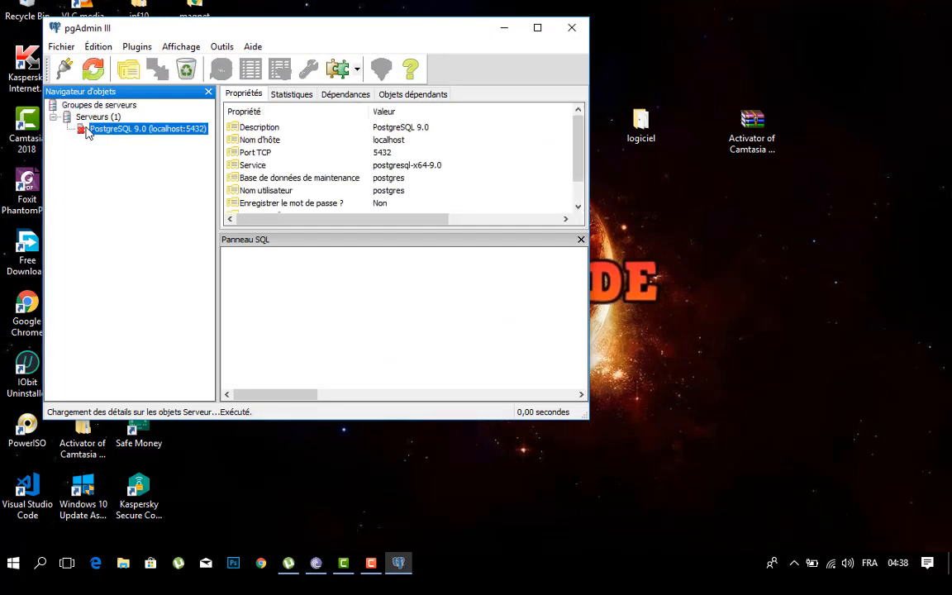
double_click(88, 134)
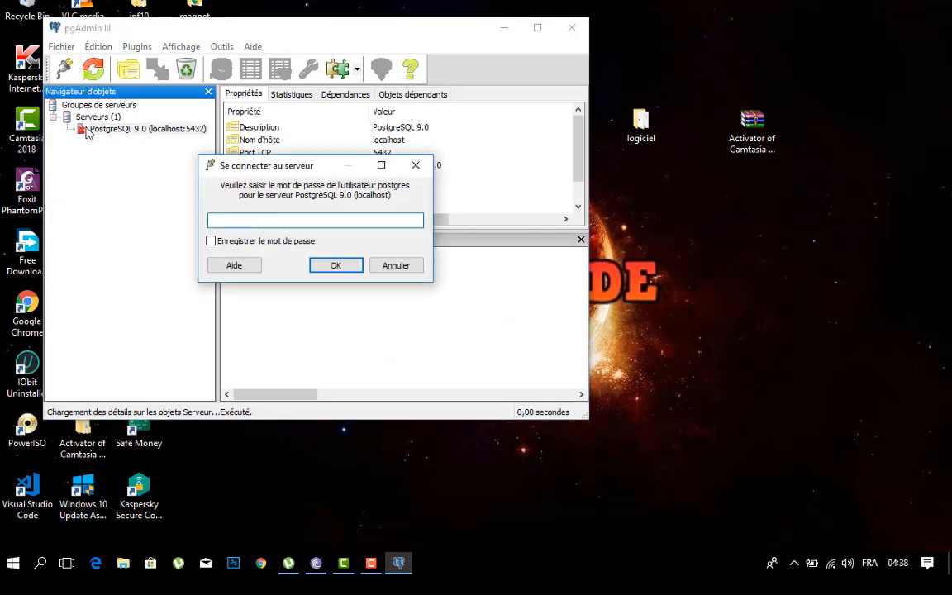
text(1234567)
key(Return)
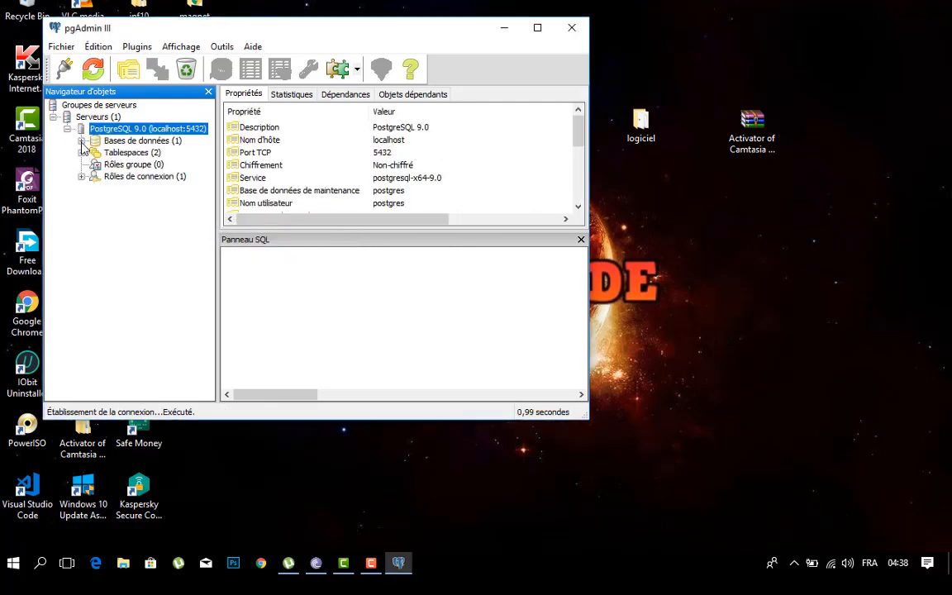
Step: Open an SQL query window on the postgres database and load install.sql from the share\pljava folder
click(82, 142)
click(115, 153)
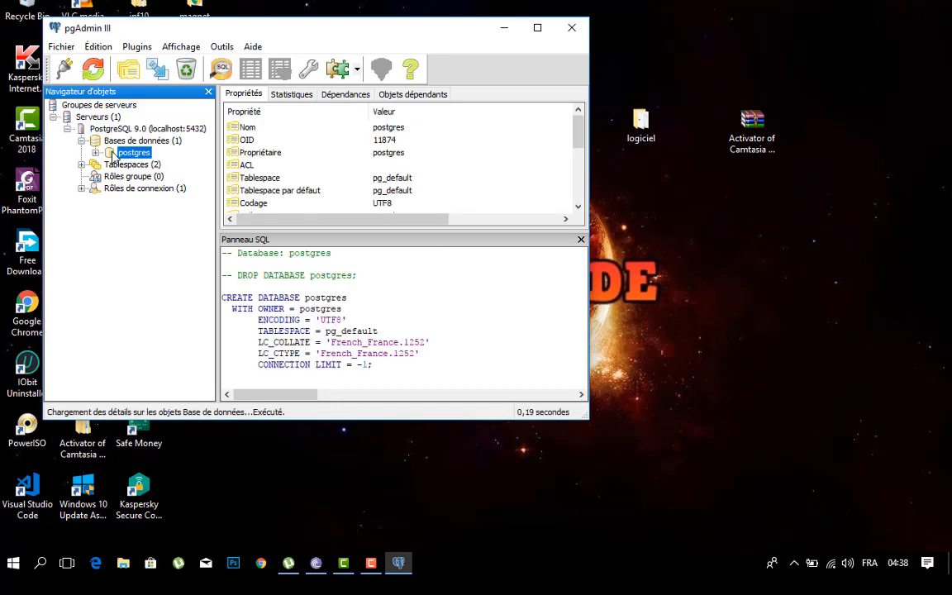
click(224, 71)
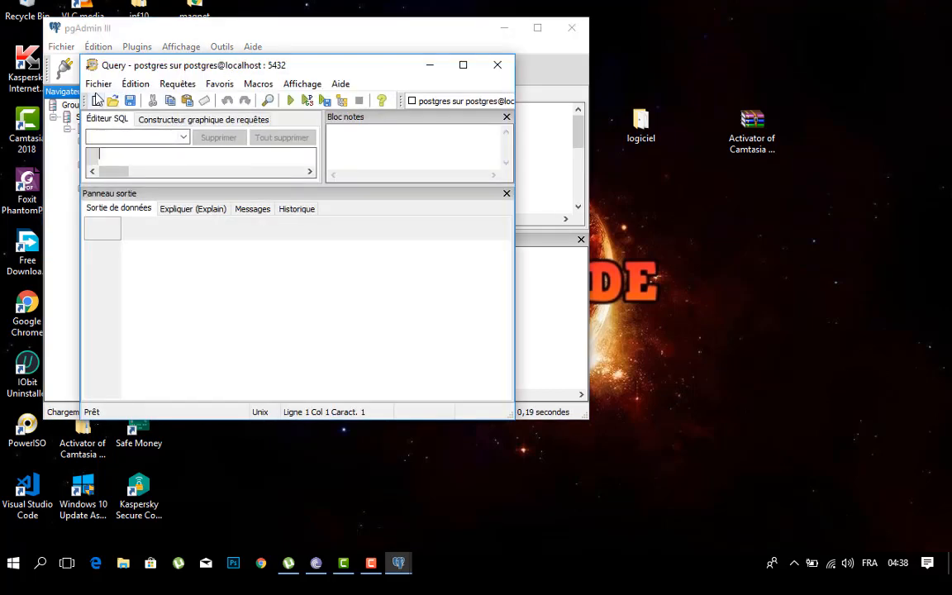
click(96, 88)
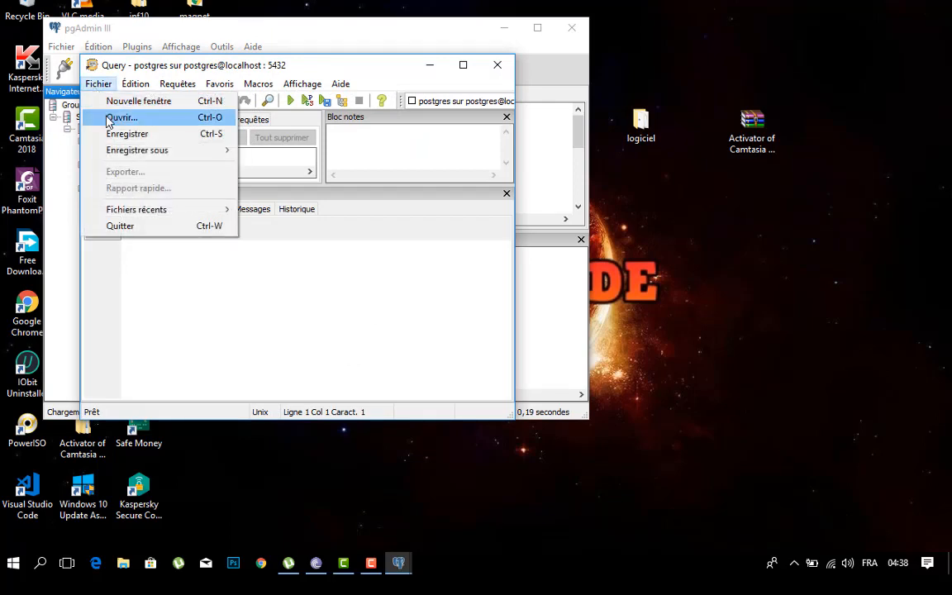
click(107, 121)
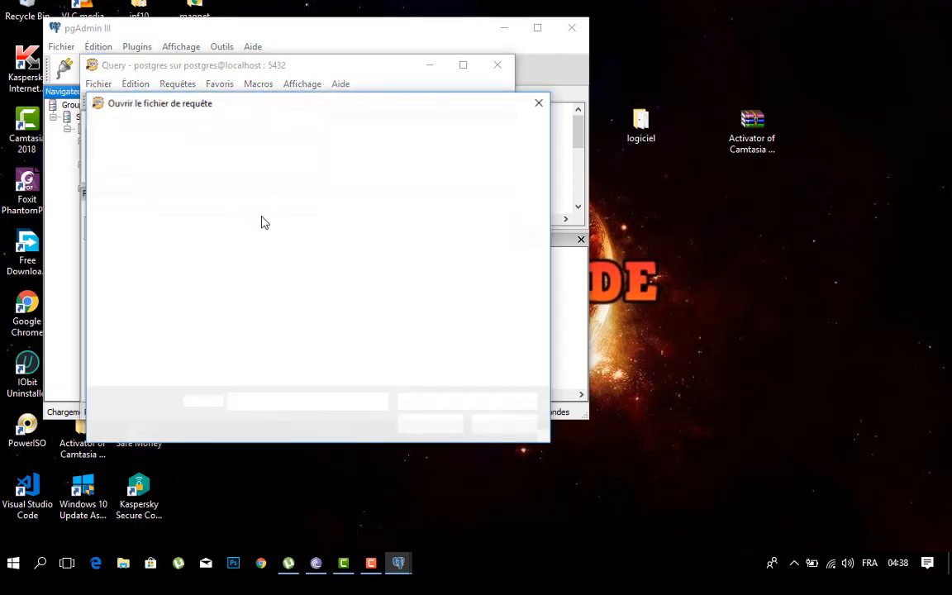
click(254, 235)
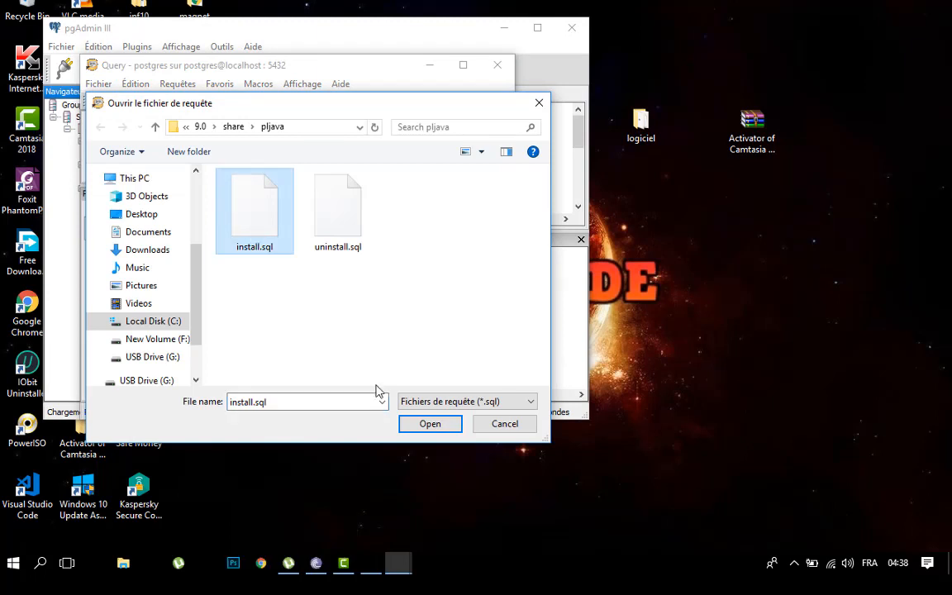
click(425, 423)
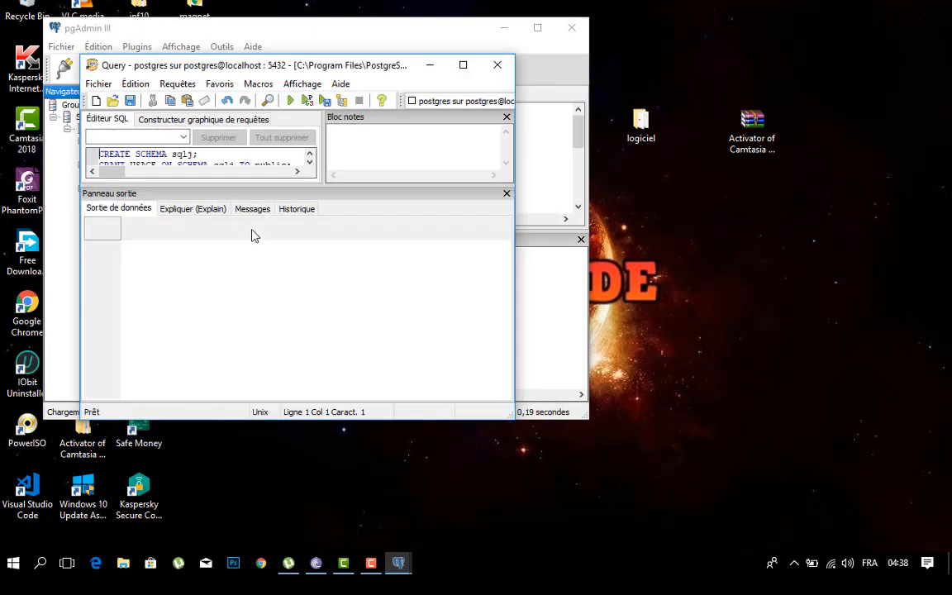
Step: Execute the install.sql script, and close the query window and pgAdmin III
click(291, 101)
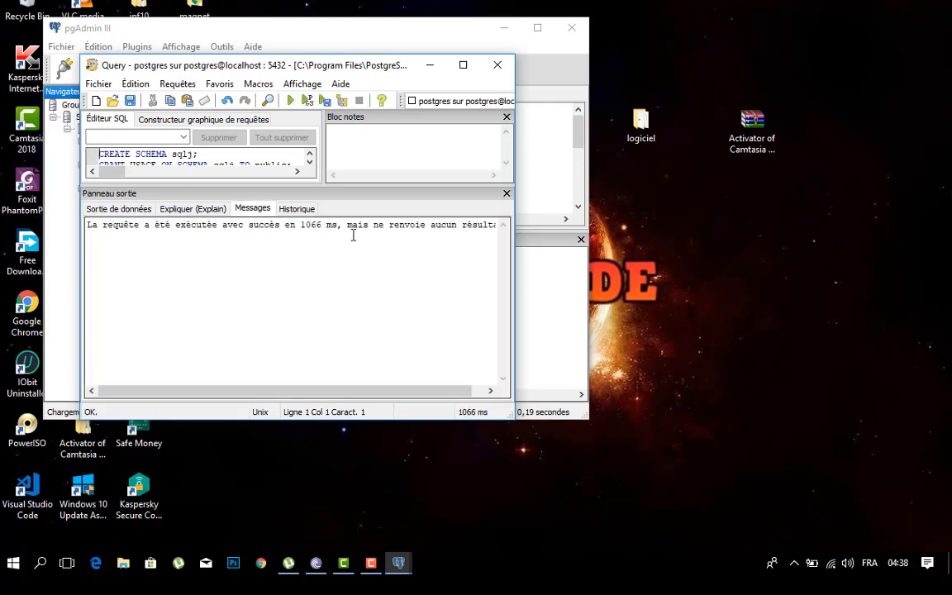
click(498, 77)
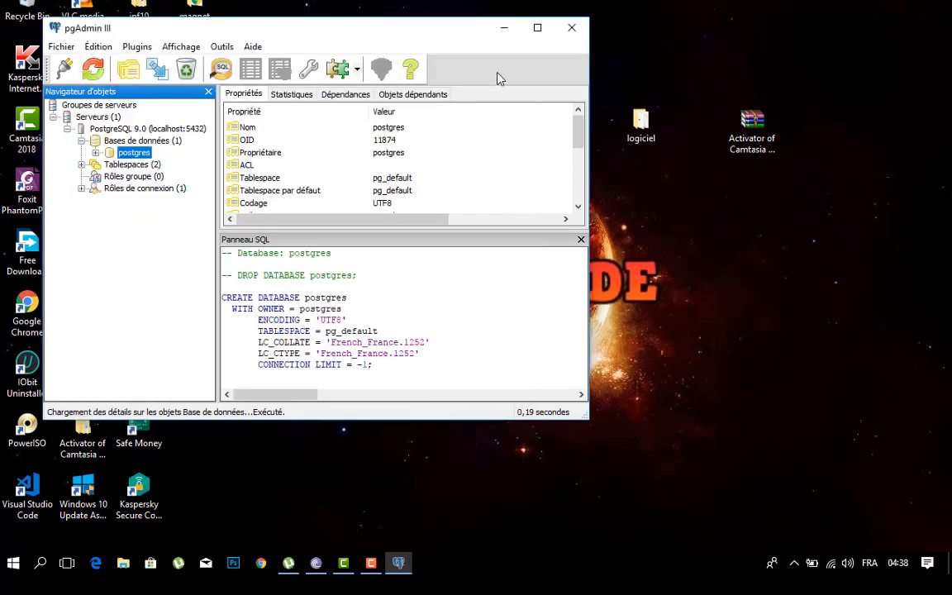
click(568, 30)
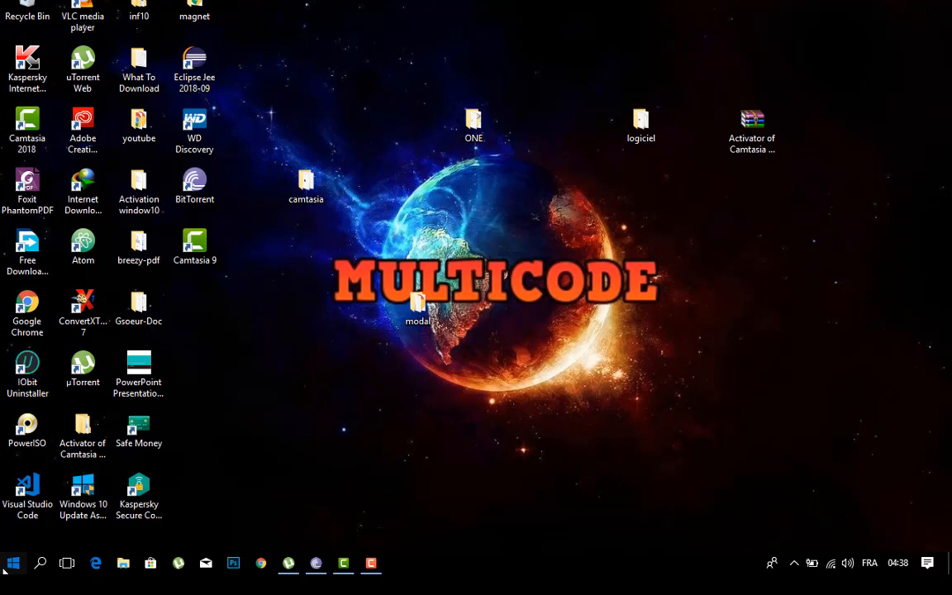
Step: Launch SQL Shell (psql) and log in as postgres with the default server, database and port, entering the account password
click(7, 578)
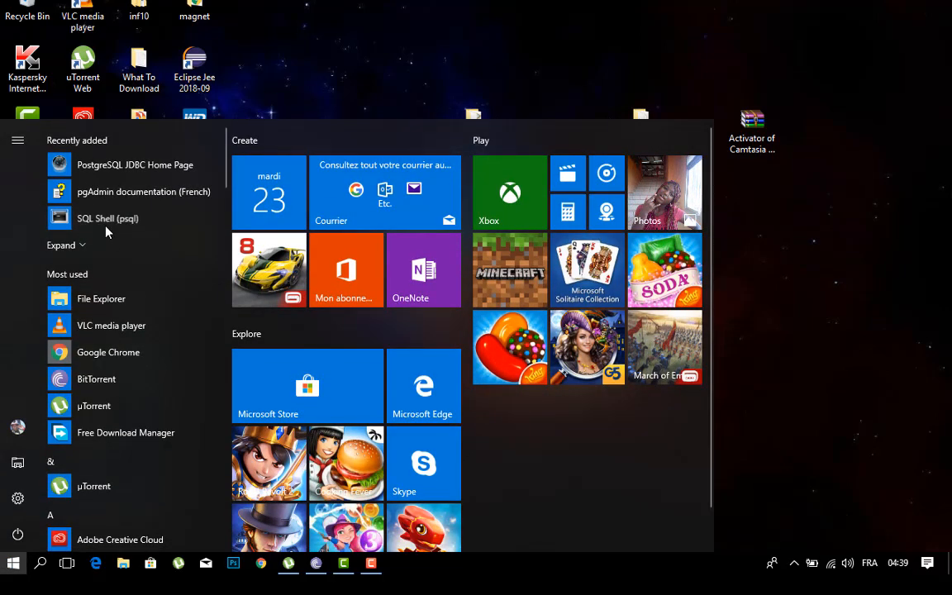
click(105, 228)
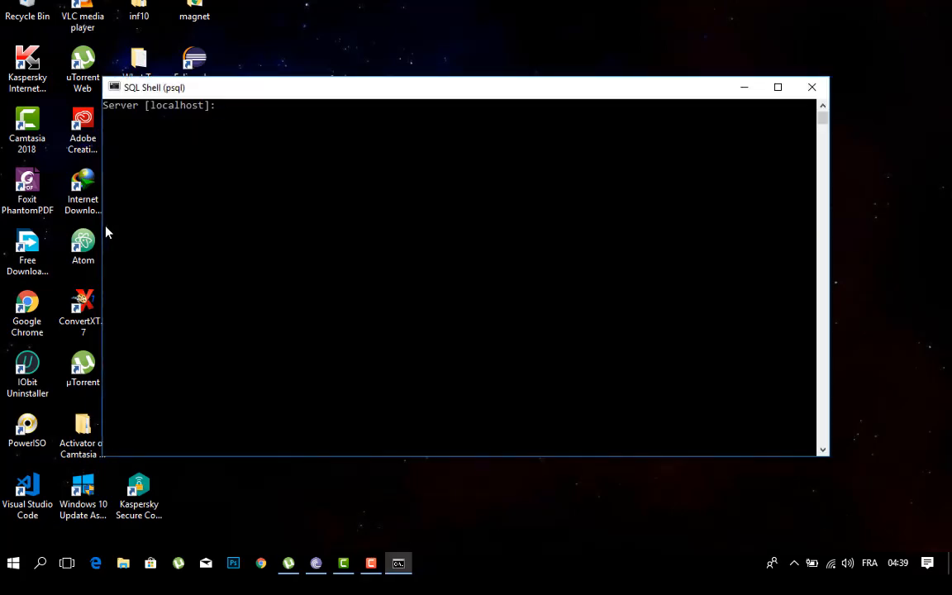
key(Return)
key(Return)
key(Return)
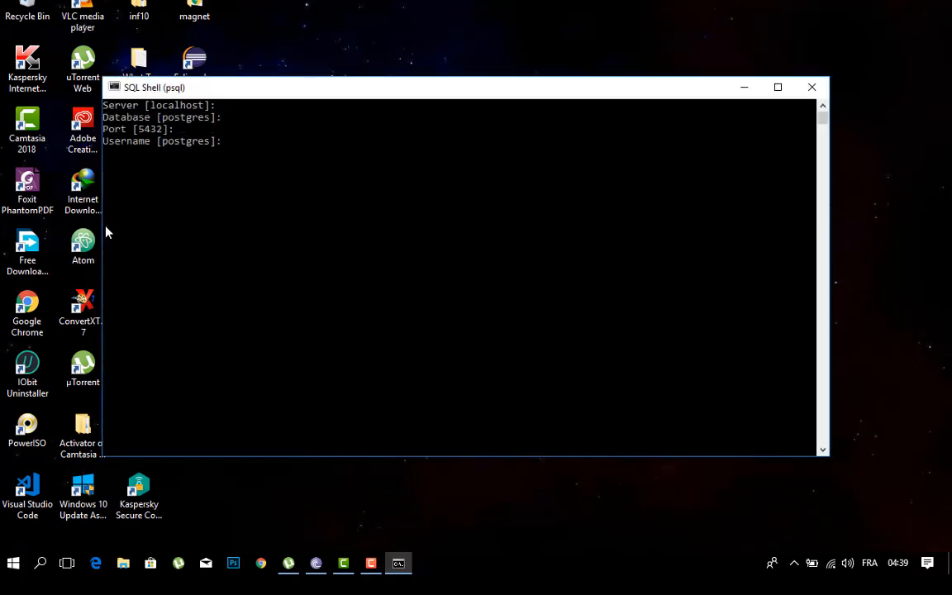
text(postgres)
key(Return)
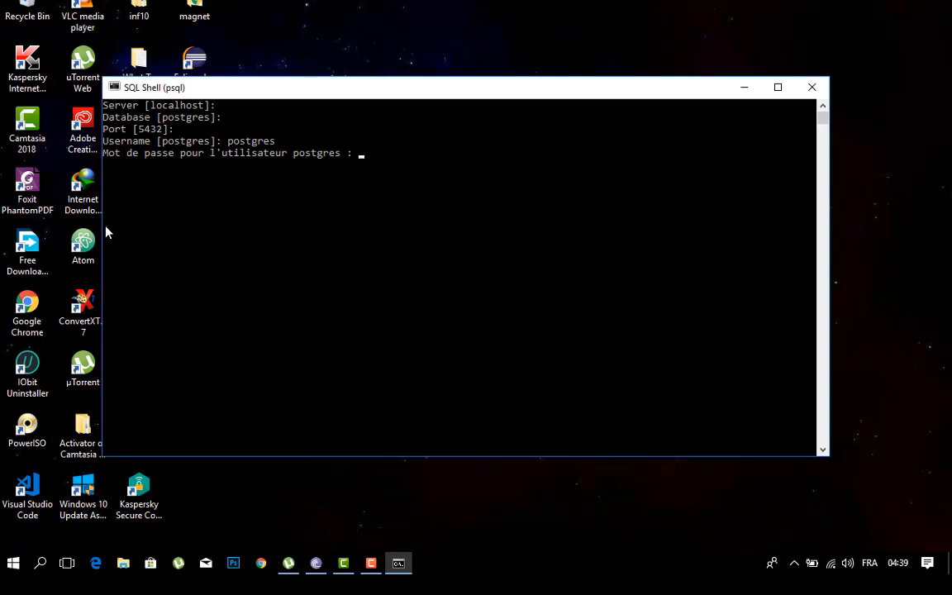
key(Return)
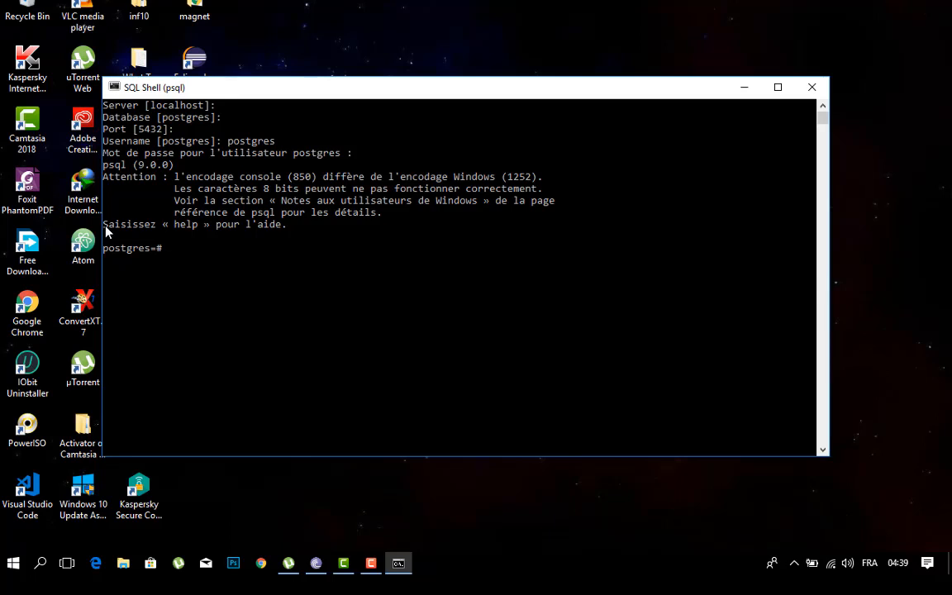
Step: Run the query SELECT lanname FROM pg_language; to list the installed languages
text(SELECT lanname FROM)
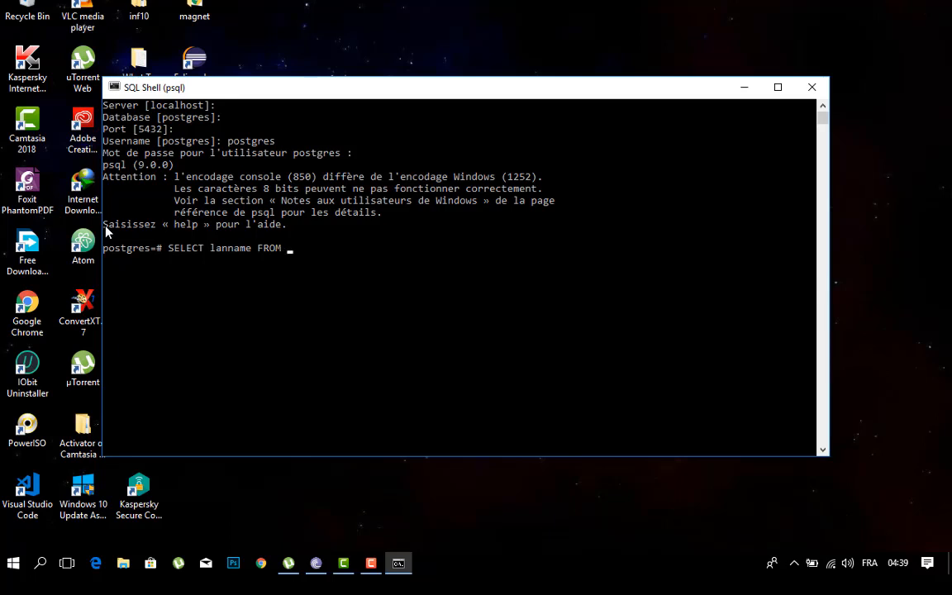
text( pg_langau)
key(BackSpace)
key(BackSpace)
text(uage;)
key(Return)
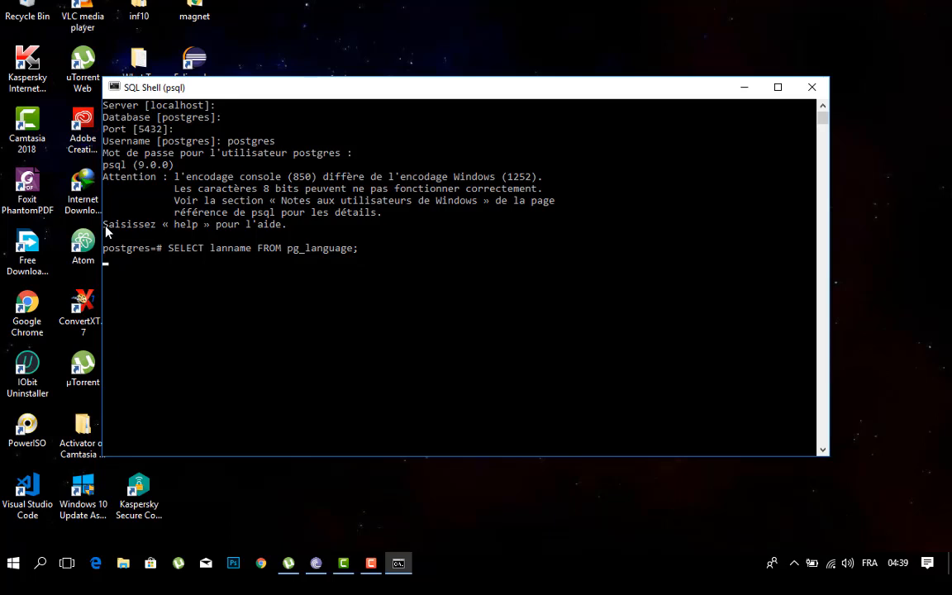